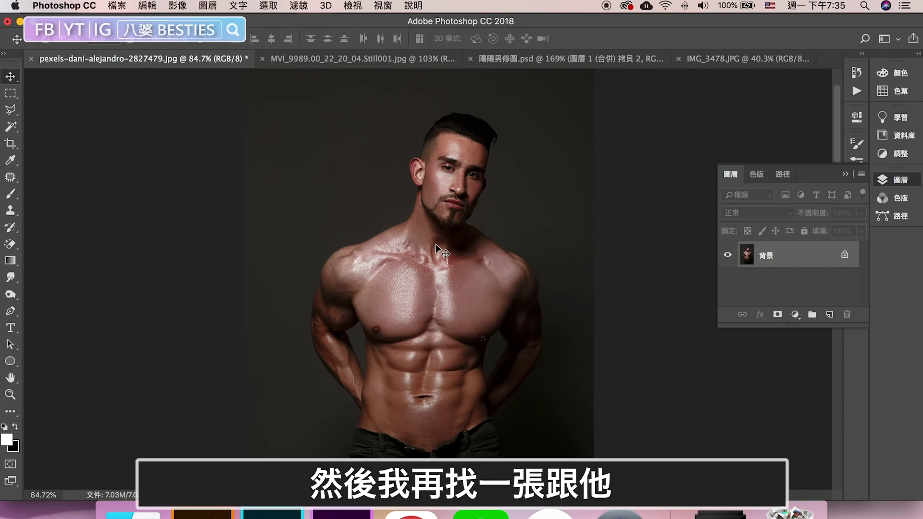
Lasso the woman's eyes, nose and lips and paste them into the man's photo.
{"action": "scroll", "coordinate": [435, 244], "scroll_direction": "up", "scroll_amount": 5}
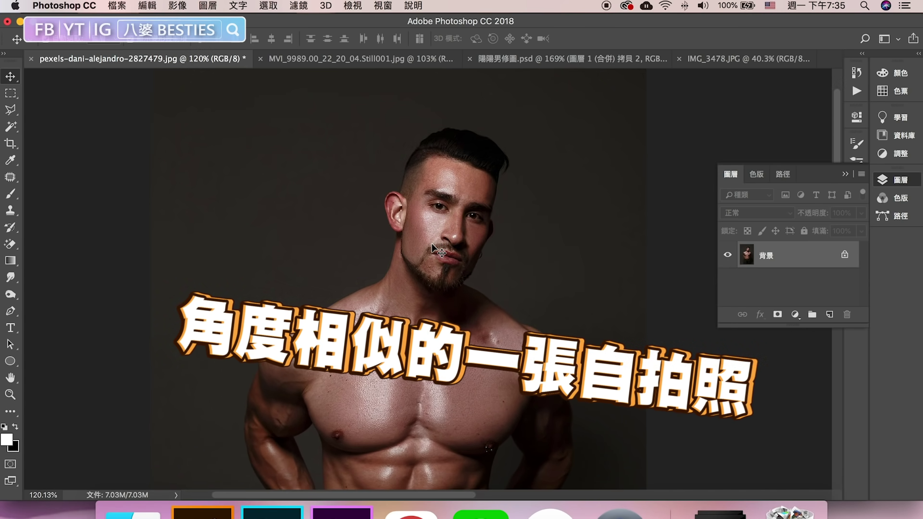
{"action": "left_click", "coordinate": [356, 60]}
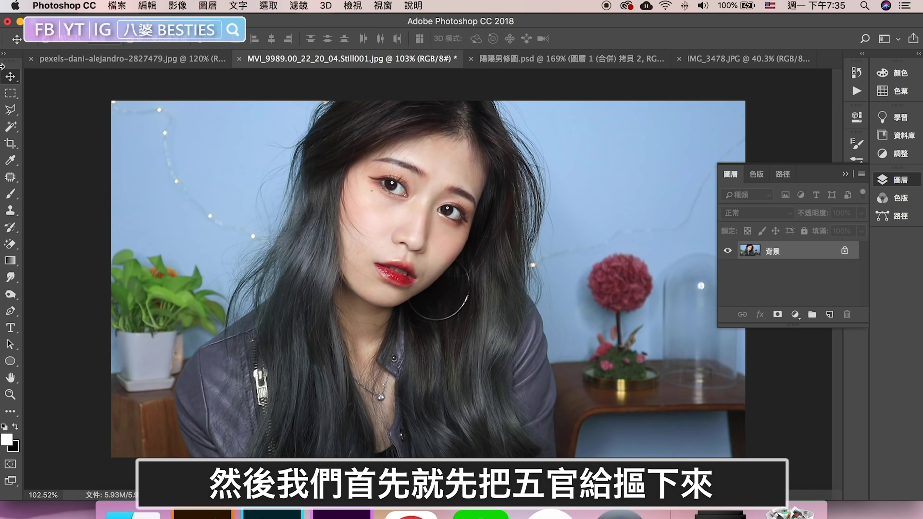
{"action": "left_click", "coordinate": [10, 109]}
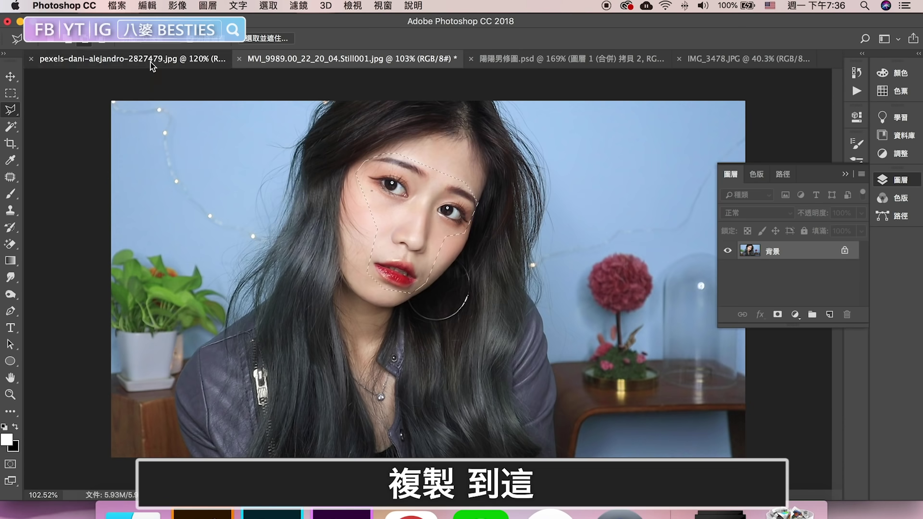
{"action": "left_click", "coordinate": [145, 58]}
{"action": "key", "text": "super+v"}
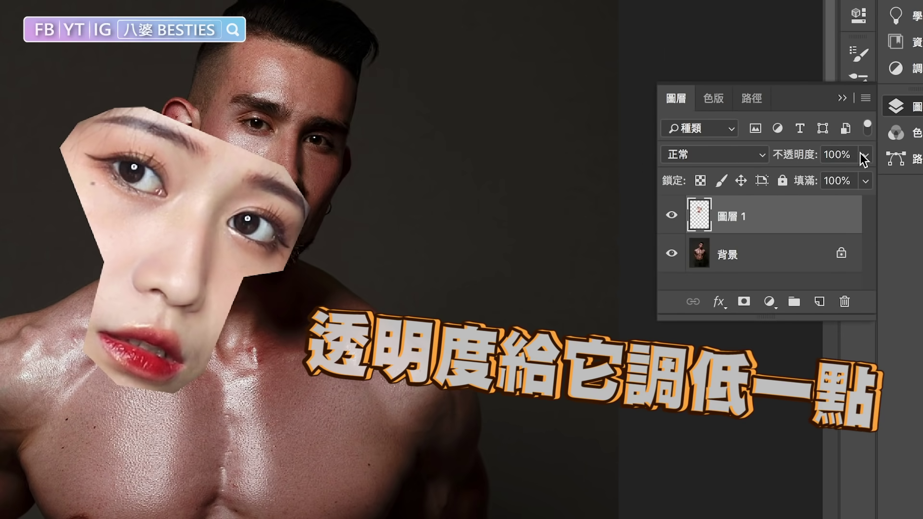
Lower the pasted layer's opacity, then scale, rotate and align the features over his face.
{"action": "left_click", "coordinate": [865, 155]}
{"action": "key", "text": "super+t"}
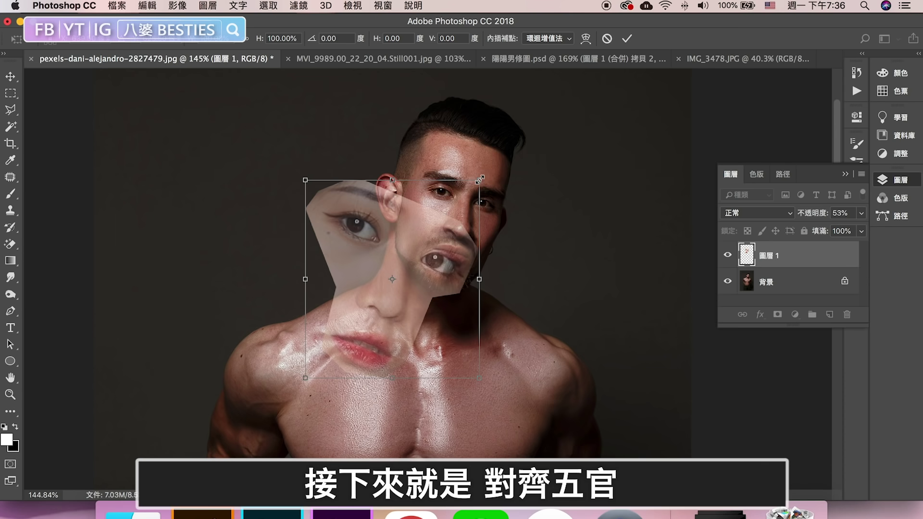
{"action": "left_click_drag", "start_coordinate": [457, 159], "coordinate": [424, 243]}
{"action": "left_click_drag", "start_coordinate": [390, 315], "coordinate": [478, 205]}
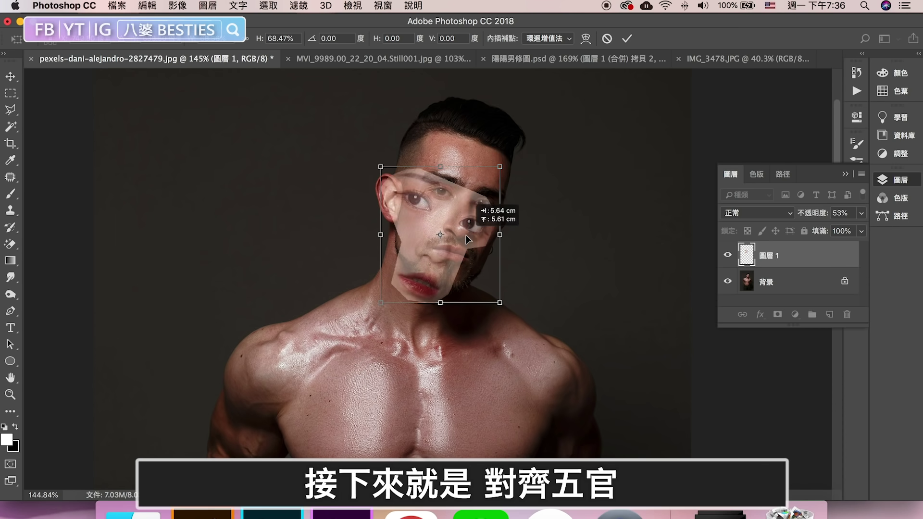
{"action": "mouse_move", "coordinate": [529, 154]}
{"action": "left_mouse_down"}
{"action": "mouse_move", "coordinate": [570, 315]}
{"action": "mouse_move", "coordinate": [620, 351]}
{"action": "left_mouse_up"}
{"action": "left_click_drag", "start_coordinate": [521, 290], "coordinate": [505, 266]}
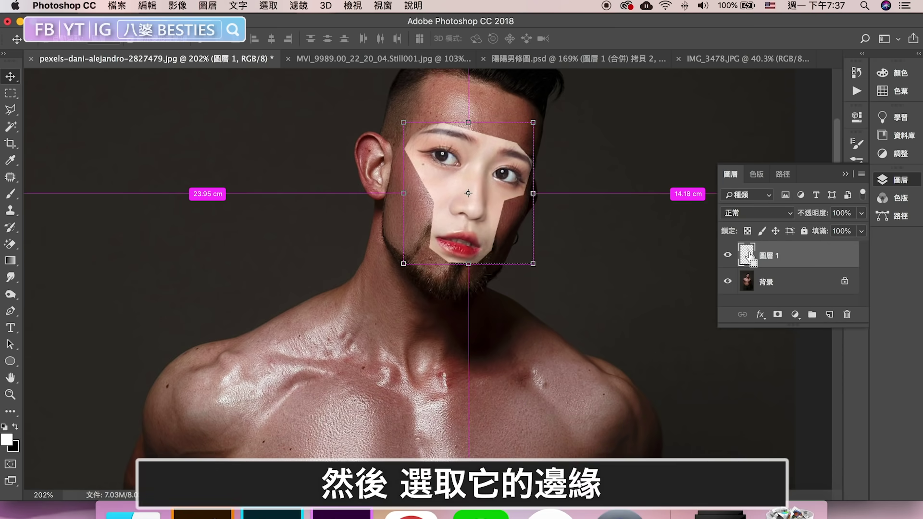
Contract the pasted face's selection by 4 px, duplicate the background and delete the face inside it.
{"action": "left_click", "coordinate": [749, 255], "text": "ctrl"}
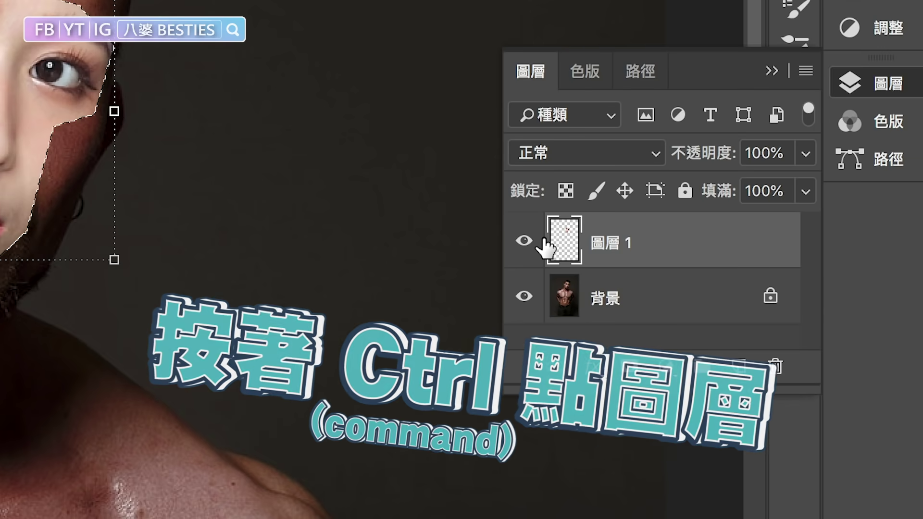
{"action": "left_click", "coordinate": [172, 9]}
{"action": "mouse_move", "coordinate": [183, 280]}
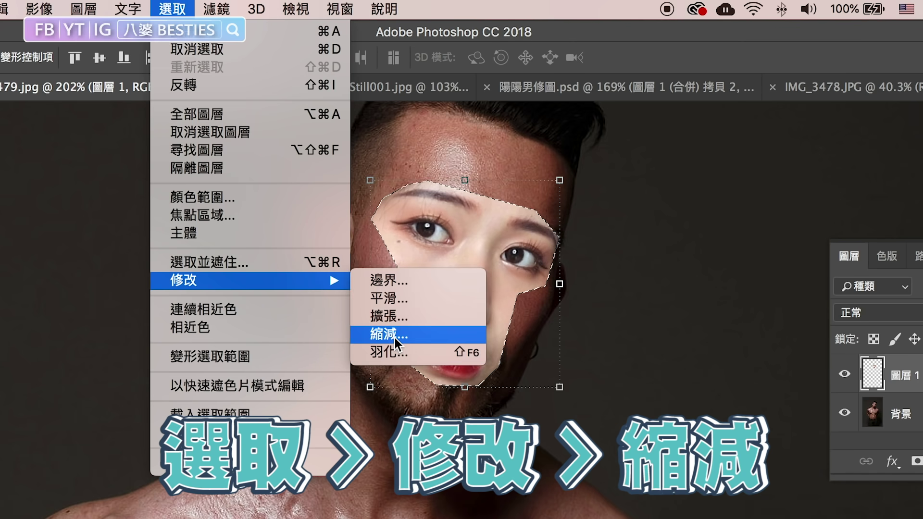
{"action": "left_click", "coordinate": [394, 337]}
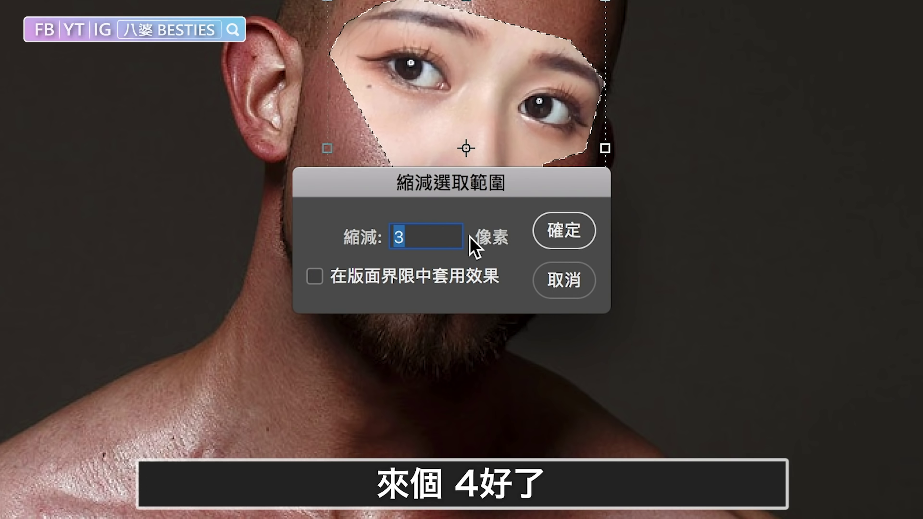
{"action": "type", "text": "4"}
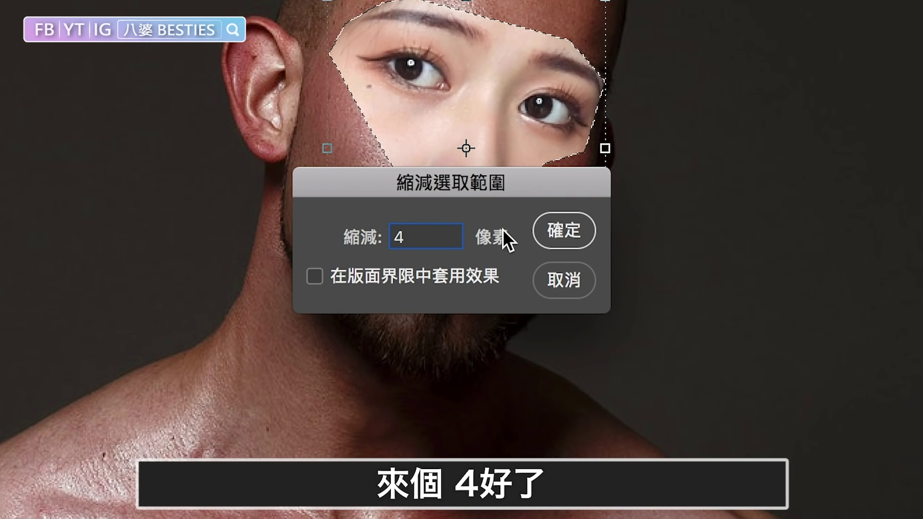
{"action": "left_click", "coordinate": [564, 230]}
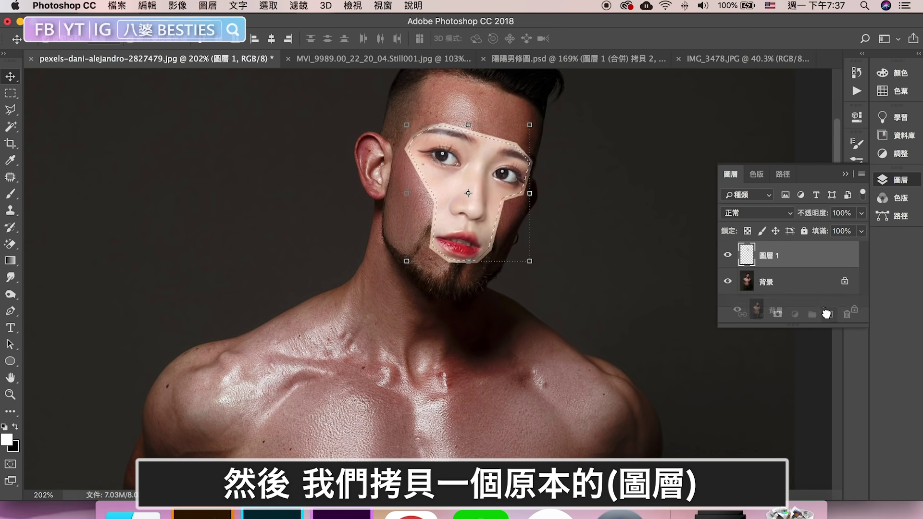
{"action": "left_click_drag", "start_coordinate": [825, 313], "coordinate": [827, 314]}
{"action": "left_click", "coordinate": [727, 255]}
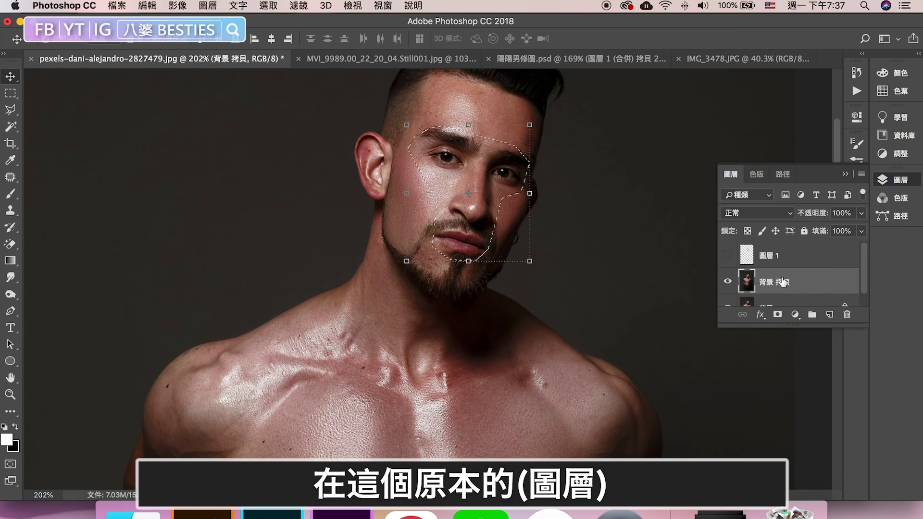
{"action": "key", "text": "Delete"}
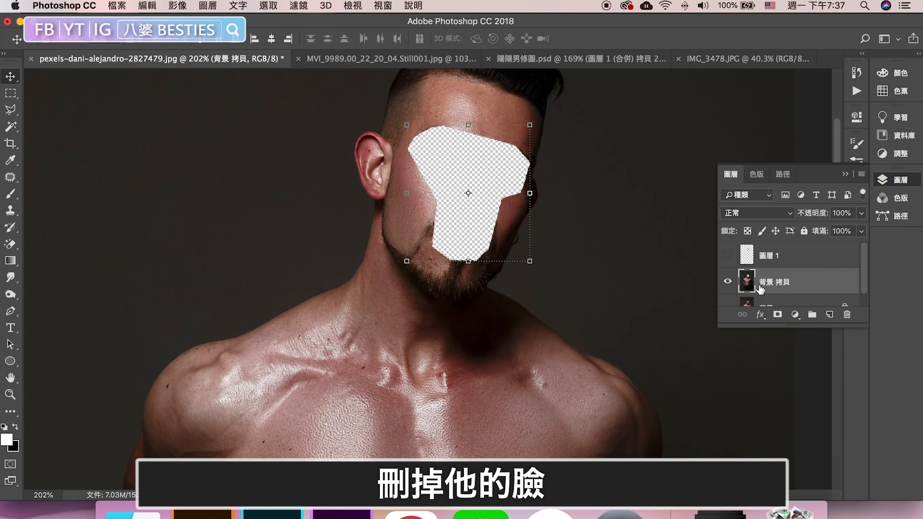
Auto-Blend the pasted face layer with the background copy.
{"action": "left_click", "coordinate": [727, 255]}
{"action": "left_click", "coordinate": [778, 255], "text": "shift"}
{"action": "left_click", "coordinate": [538, 290]}
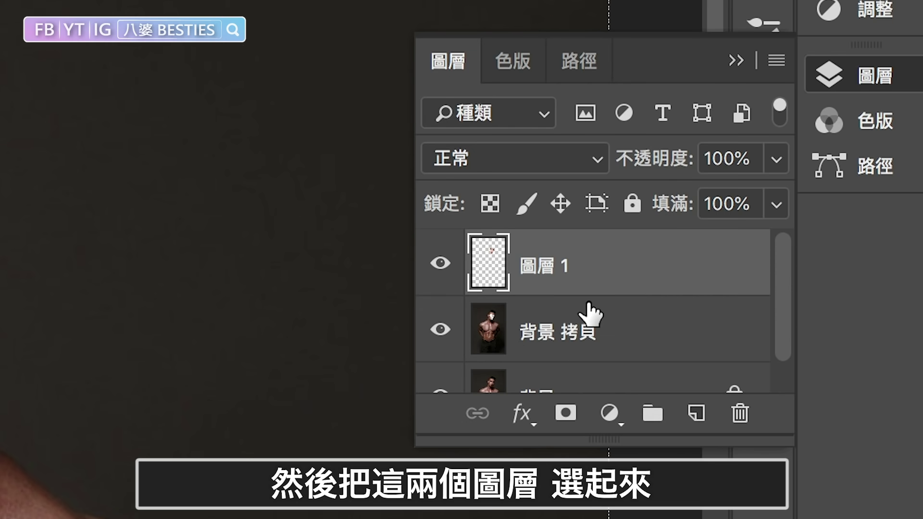
{"action": "left_click", "coordinate": [603, 334], "text": "shift"}
{"action": "left_click", "coordinate": [148, 5]}
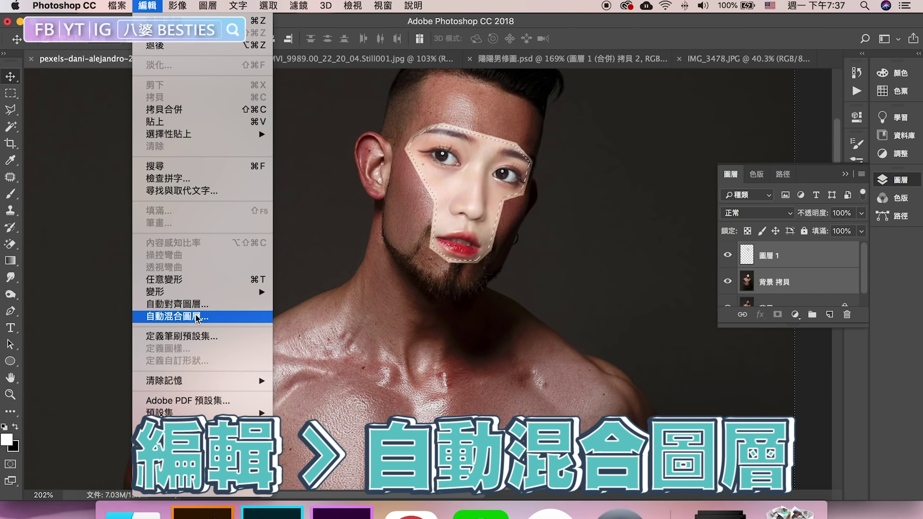
{"action": "left_click", "coordinate": [197, 317]}
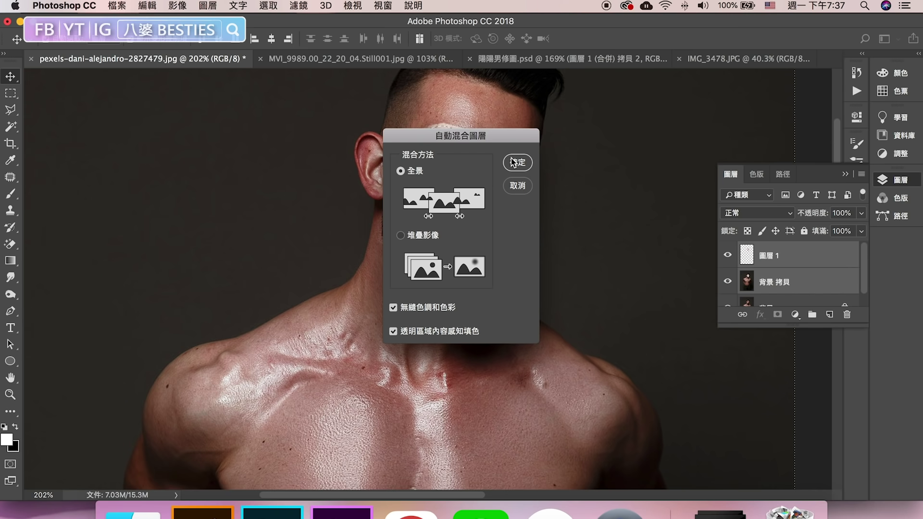
{"action": "left_click", "coordinate": [513, 163]}
{"action": "left_click", "coordinate": [555, 189]}
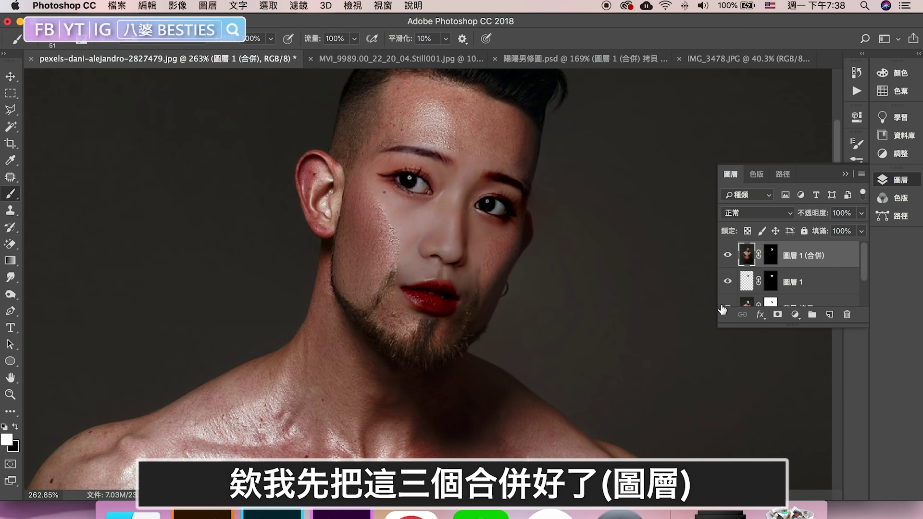
Merge the blended layers, add a mask and paint back the man's original eyebrows.
{"action": "left_click", "coordinate": [861, 174]}
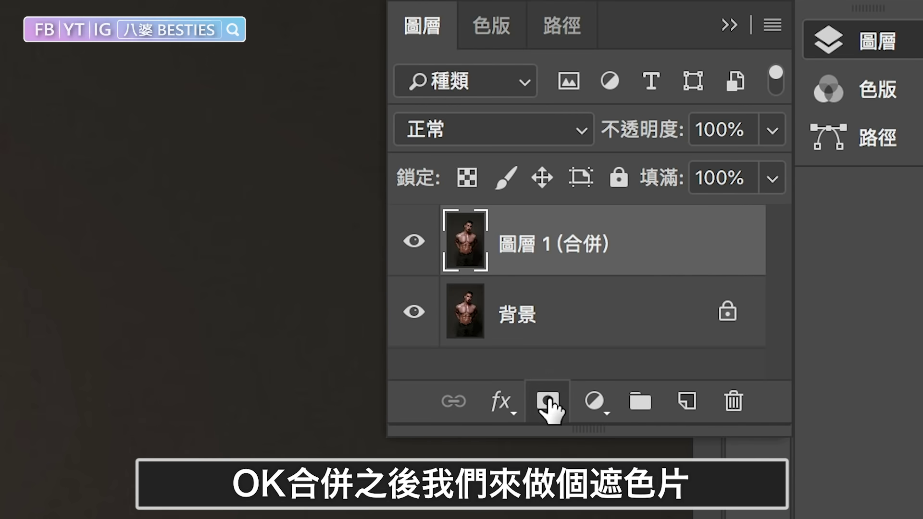
{"action": "left_click", "coordinate": [547, 400]}
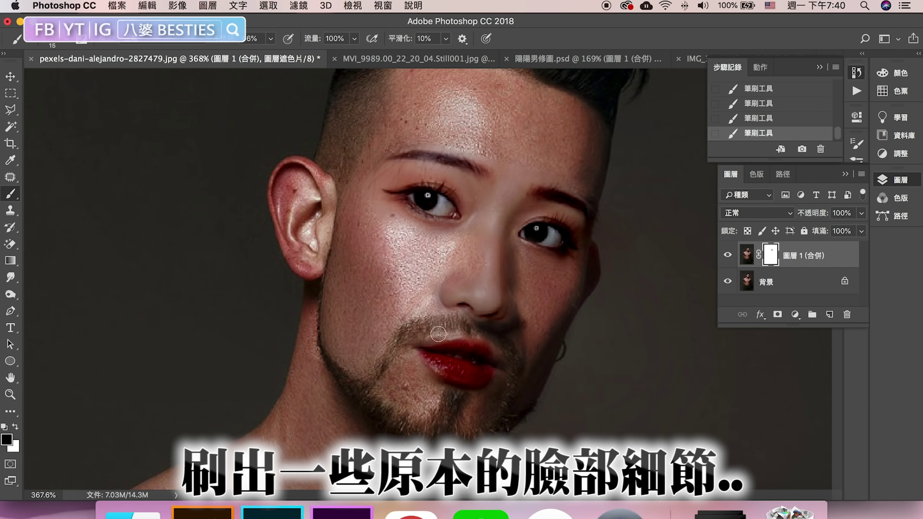
{"action": "left_click", "coordinate": [767, 119]}
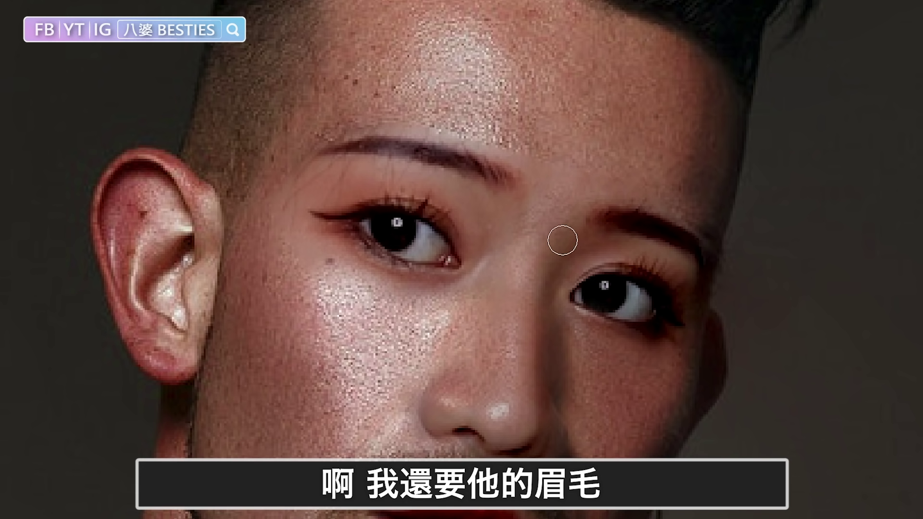
{"action": "mouse_move", "coordinate": [417, 145]}
{"action": "left_mouse_down"}
{"action": "mouse_move", "coordinate": [486, 181]}
{"action": "mouse_move", "coordinate": [375, 155]}
{"action": "mouse_move", "coordinate": [495, 213]}
{"action": "mouse_move", "coordinate": [482, 179]}
{"action": "left_mouse_up"}
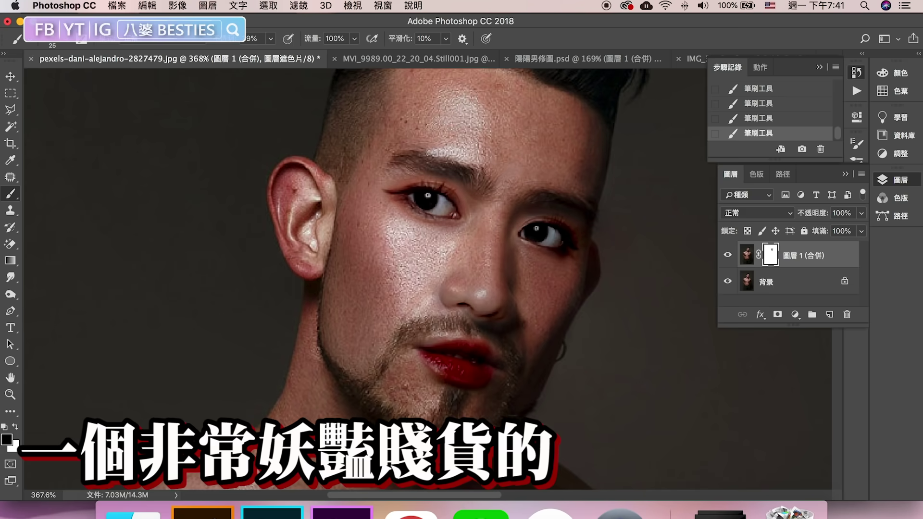
Swap to white and touch up the mask around the eyes and lips.
{"action": "scroll", "coordinate": [528, 211], "scroll_direction": "down", "scroll_amount": 3}
{"action": "scroll", "coordinate": [528, 211], "scroll_direction": "down", "scroll_amount": 2}
{"action": "scroll", "coordinate": [528, 211], "scroll_direction": "down", "scroll_amount": 2}
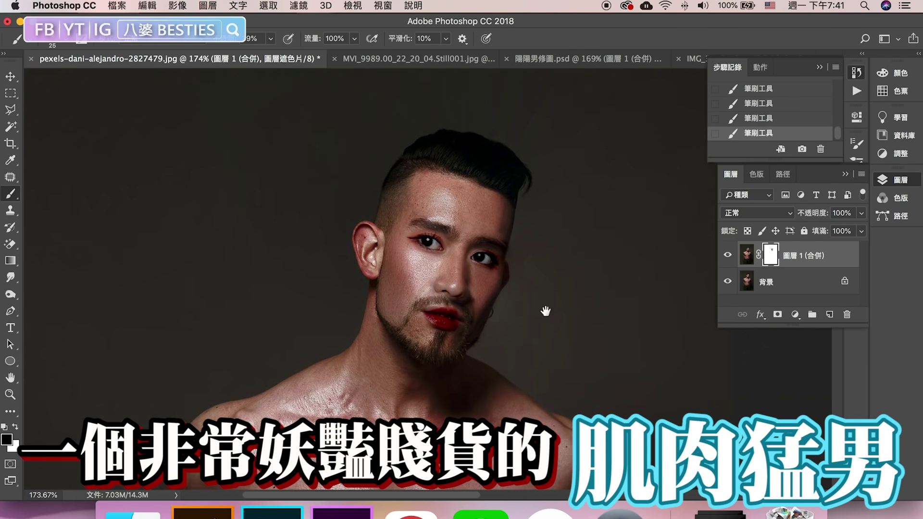
{"action": "scroll", "coordinate": [566, 254], "scroll_direction": "up", "scroll_amount": 3}
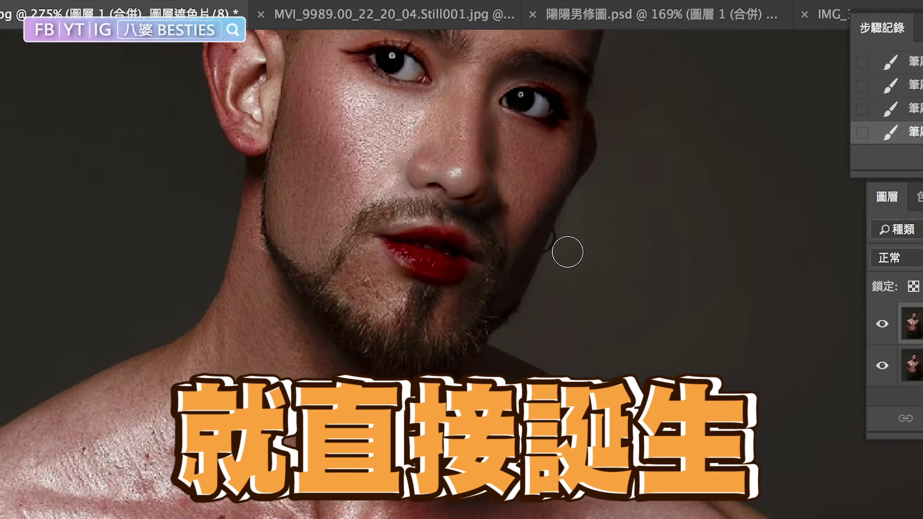
{"action": "left_click_drag", "start_coordinate": [568, 252], "coordinate": [557, 293]}
{"action": "scroll", "coordinate": [489, 310], "scroll_direction": "up", "scroll_amount": 1}
{"action": "scroll", "coordinate": [474, 244], "scroll_direction": "up", "scroll_amount": 1}
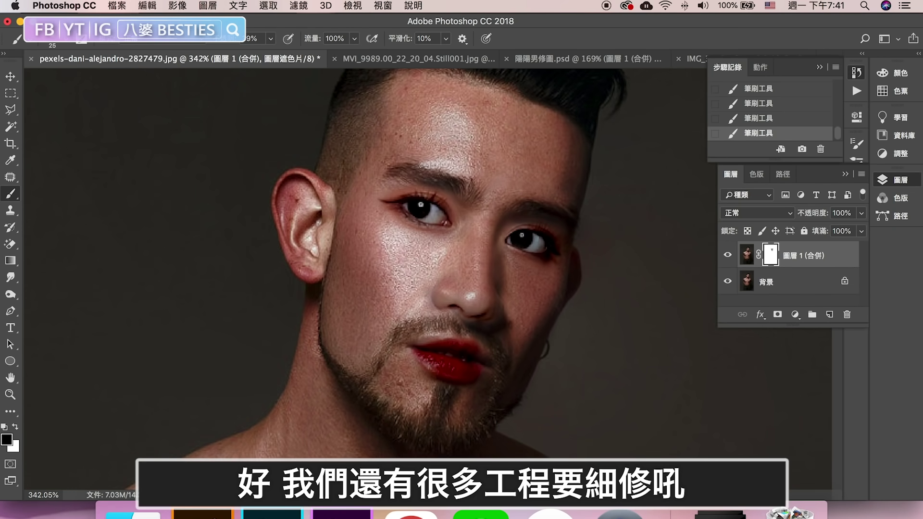
{"action": "scroll", "coordinate": [437, 310], "scroll_direction": "up", "scroll_amount": 1}
{"action": "key", "text": "x"}
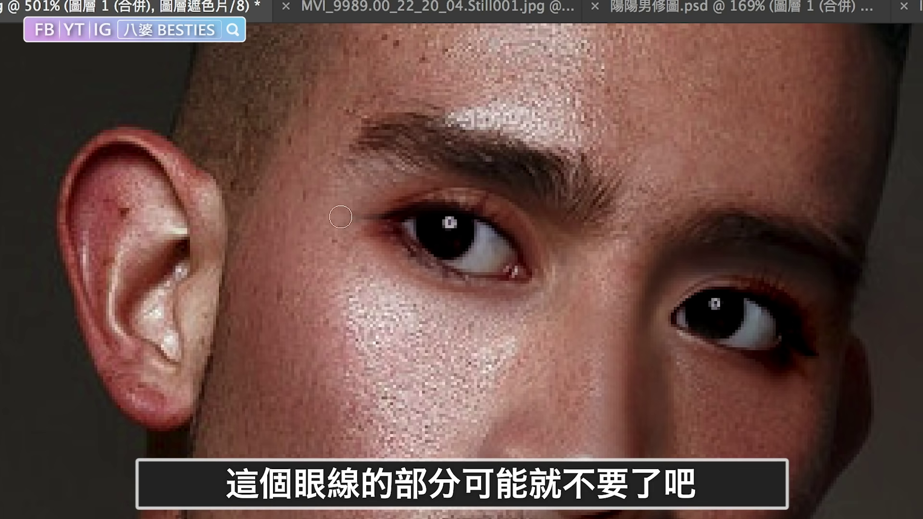
{"action": "scroll", "coordinate": [391, 198], "scroll_direction": "down", "scroll_amount": 1}
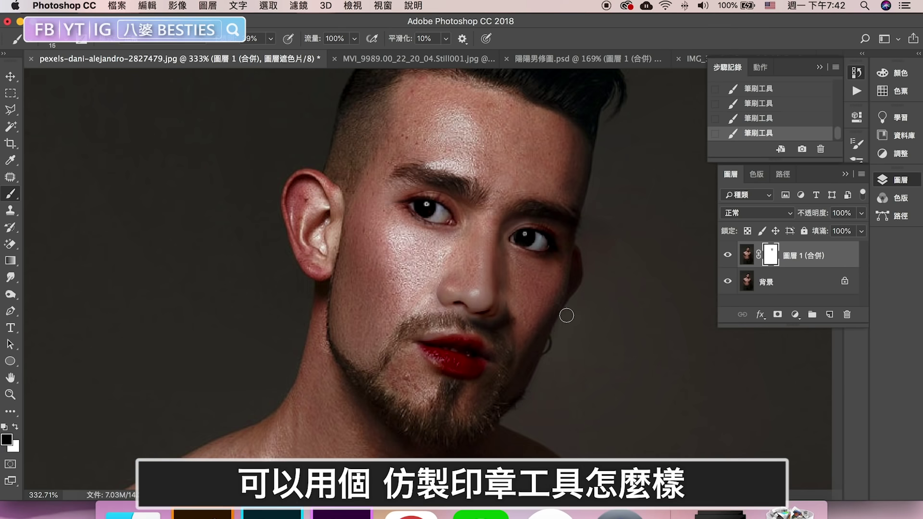
{"action": "scroll", "coordinate": [564, 313], "scroll_direction": "up", "scroll_amount": 2}
{"action": "scroll", "coordinate": [565, 334], "scroll_direction": "up", "scroll_amount": 1}
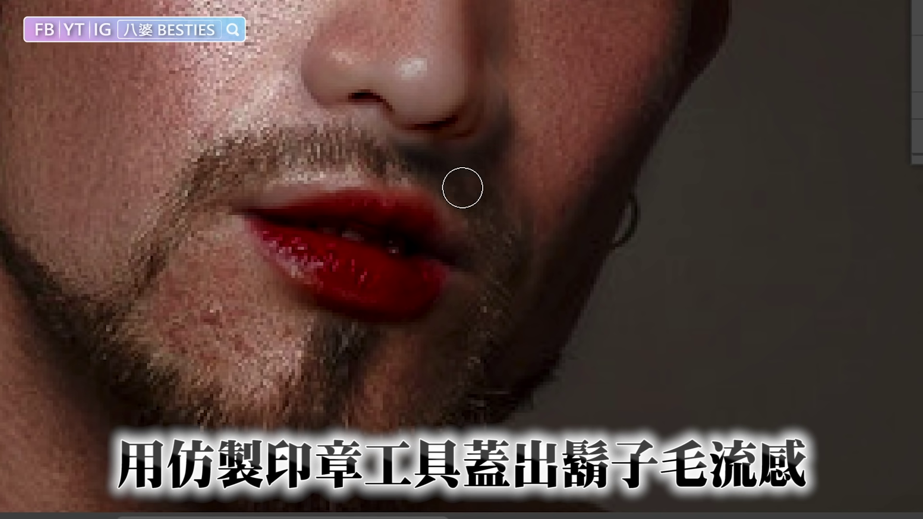
{"action": "scroll", "coordinate": [433, 171], "scroll_direction": "up", "scroll_amount": 1}
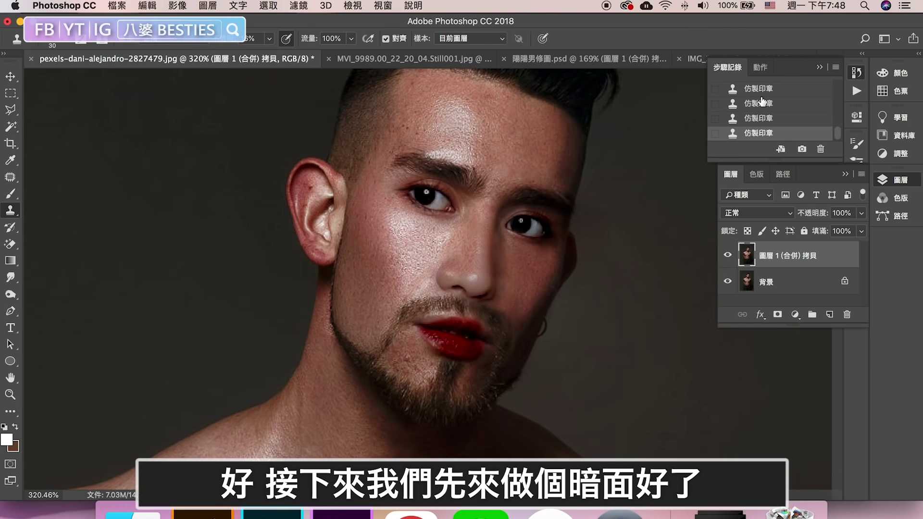
Compare the clone strokes in History, then duplicate the face layer.
{"action": "left_click", "coordinate": [763, 102]}
{"action": "left_click", "coordinate": [753, 133]}
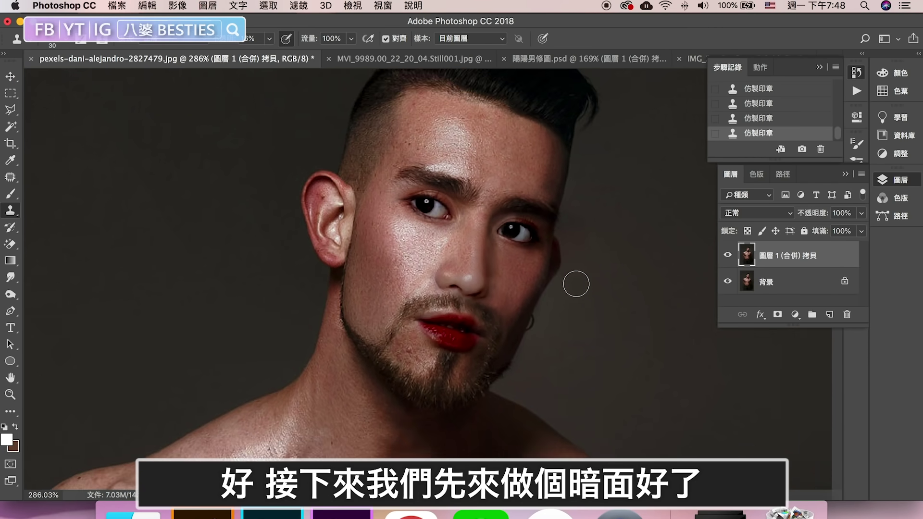
{"action": "scroll", "coordinate": [577, 282], "scroll_direction": "down", "scroll_amount": 3}
{"action": "key", "text": "ctrl+j"}
{"action": "left_click", "coordinate": [788, 283]}
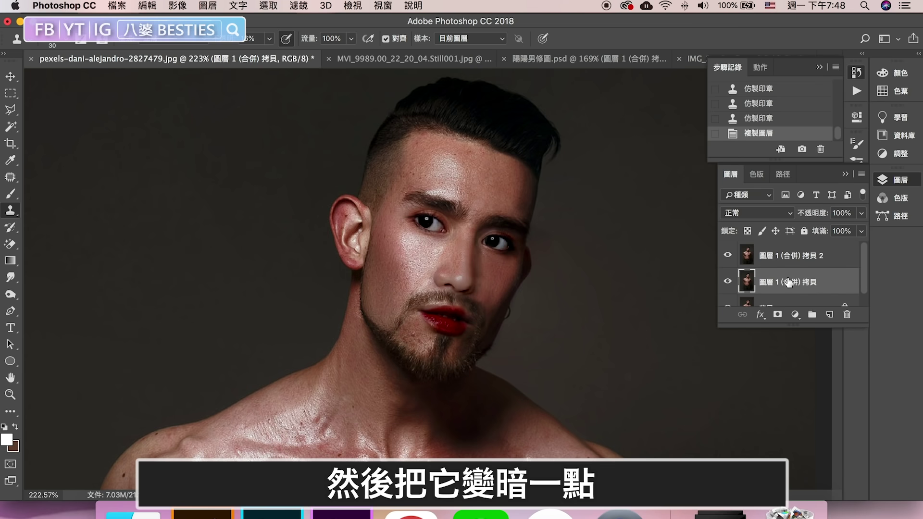
Darken the face copy with Hue/Saturation, Brightness/Contrast and Color Balance adjustments.
{"action": "left_click", "coordinate": [178, 6]}
{"action": "mouse_move", "coordinate": [216, 40]}
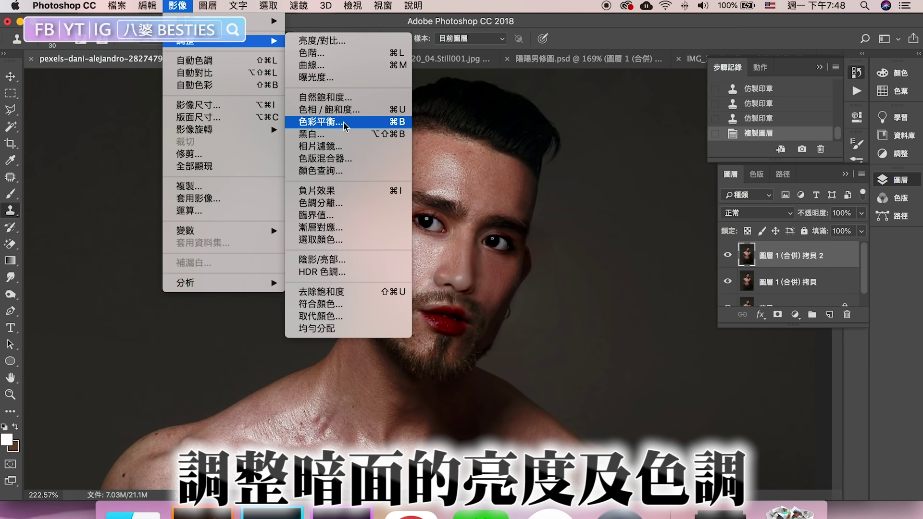
{"action": "left_click", "coordinate": [332, 121]}
{"action": "left_click", "coordinate": [761, 101]}
{"action": "left_click", "coordinate": [177, 6]}
{"action": "left_click", "coordinate": [331, 33]}
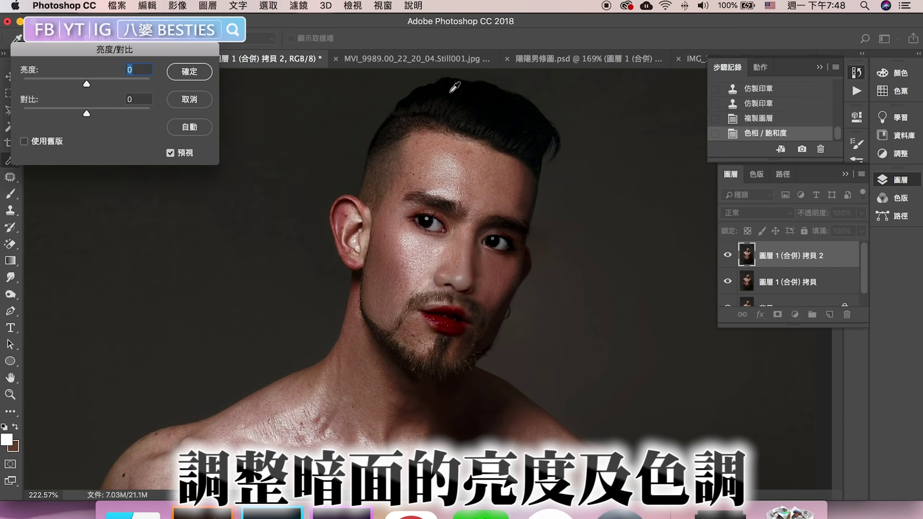
{"action": "left_click", "coordinate": [189, 71]}
{"action": "left_click", "coordinate": [178, 5]}
{"action": "left_click", "coordinate": [327, 115]}
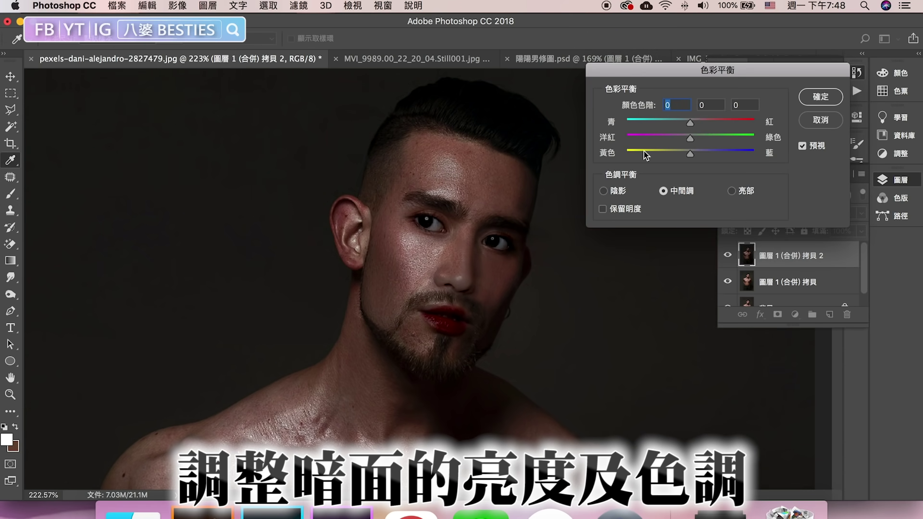
{"action": "key", "text": "Return"}
Make the darkened copy visible and move it below the other face layer.
{"action": "key", "text": "s"}
{"action": "left_click", "coordinate": [728, 256]}
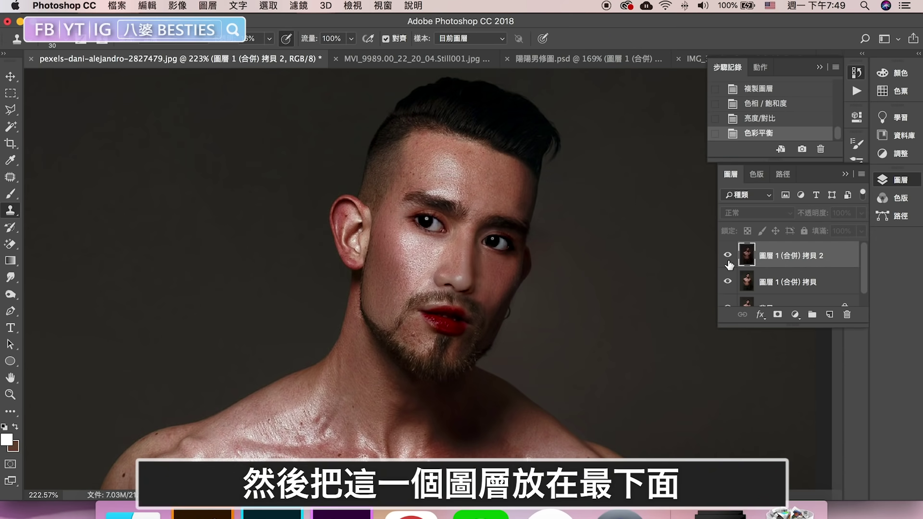
{"action": "left_click", "coordinate": [727, 265]}
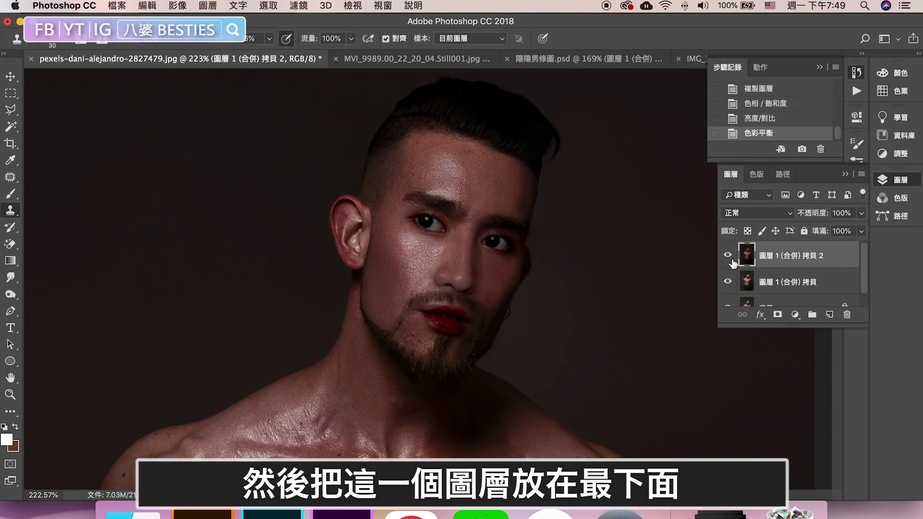
{"action": "left_click", "coordinate": [728, 255]}
{"action": "left_click_drag", "start_coordinate": [767, 258], "coordinate": [784, 281]}
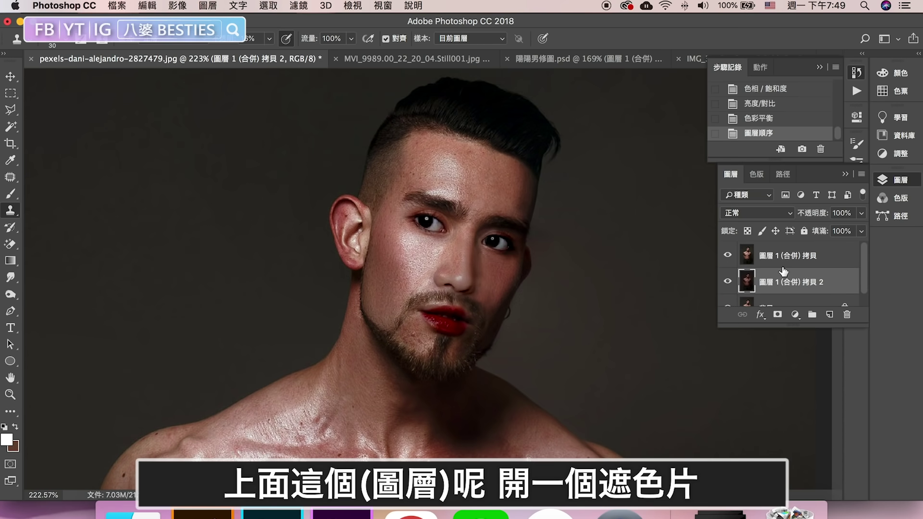
Mask the top face layer and paint black to reveal darker shading along the cheek.
{"action": "left_click", "coordinate": [786, 256]}
{"action": "left_click", "coordinate": [778, 315]}
{"action": "key", "text": "d"}
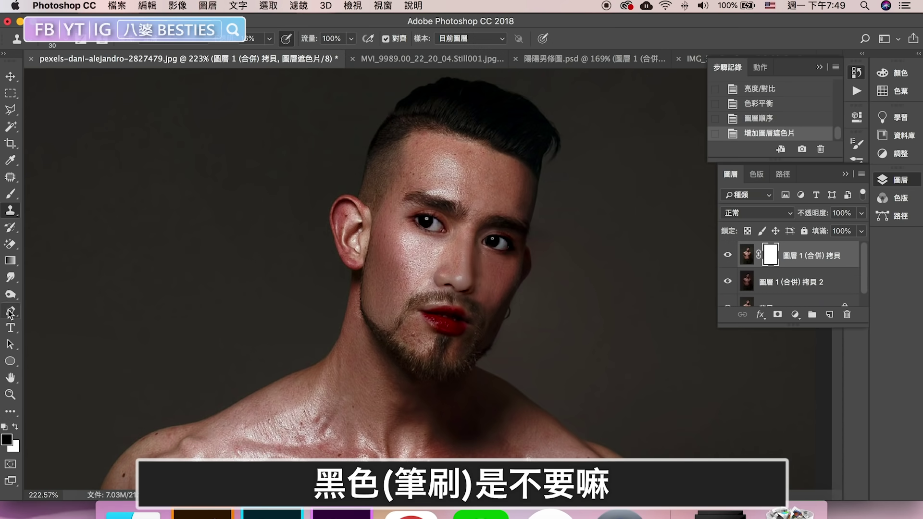
{"action": "key", "text": "b"}
{"action": "left_click_drag", "start_coordinate": [501, 164], "coordinate": [490, 288]}
{"action": "left_click_drag", "start_coordinate": [486, 337], "coordinate": [488, 287]}
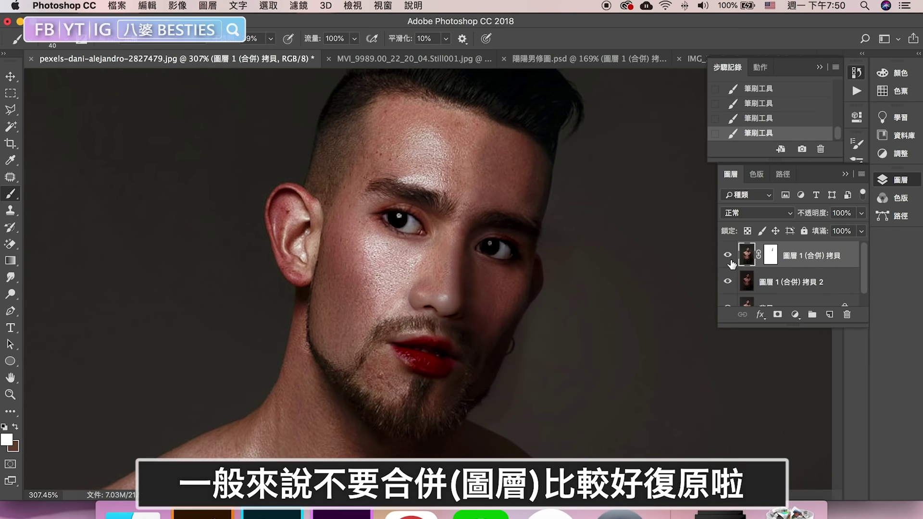
Merge the two face layers into one.
{"action": "left_click", "coordinate": [765, 280]}
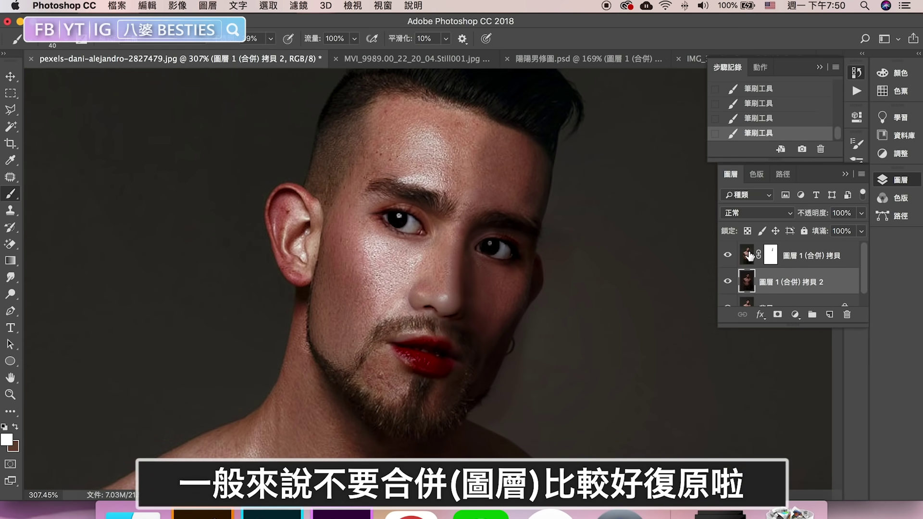
{"action": "left_click", "coordinate": [832, 263], "text": "shift"}
{"action": "key", "text": "super+e"}
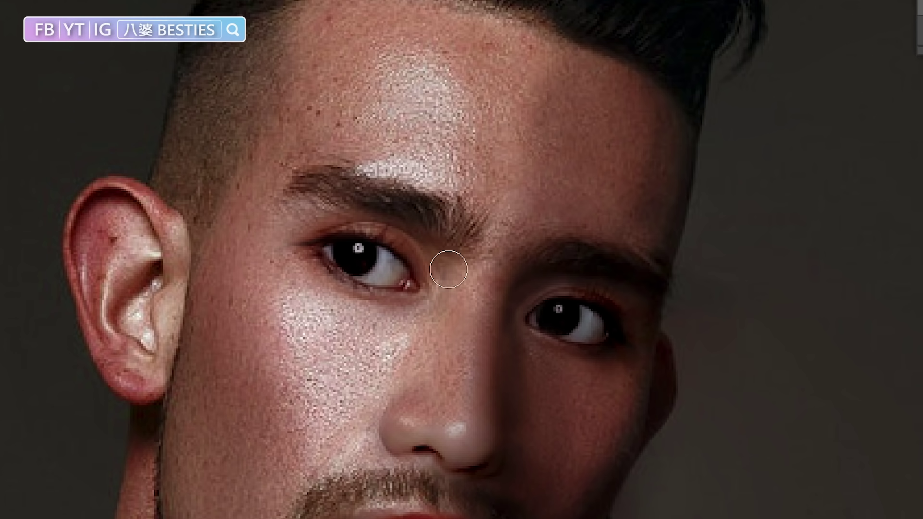
{"action": "scroll", "coordinate": [580, 299], "scroll_direction": "down", "scroll_amount": 2}
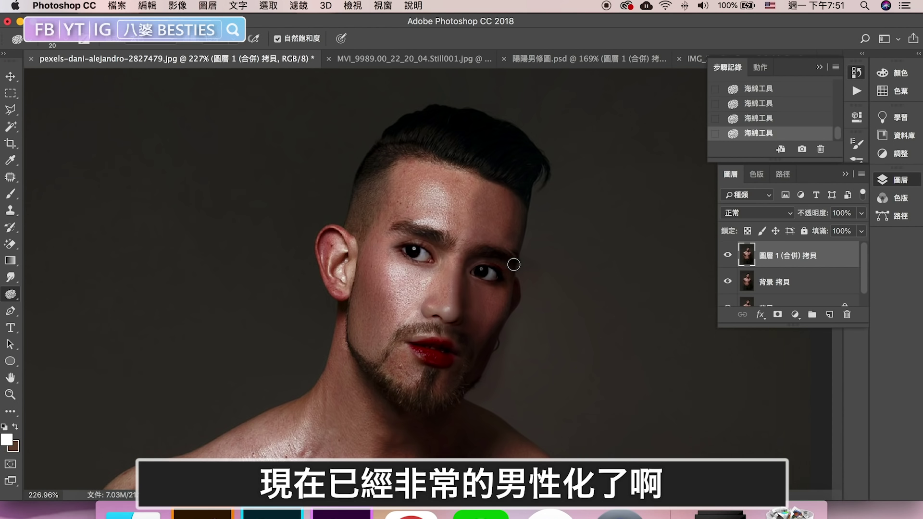
View the top History snapshot to compare with the unedited original photo.
{"action": "scroll", "coordinate": [512, 262], "scroll_direction": "down", "scroll_amount": 2}
{"action": "scroll", "coordinate": [507, 275], "scroll_direction": "down", "scroll_amount": 2}
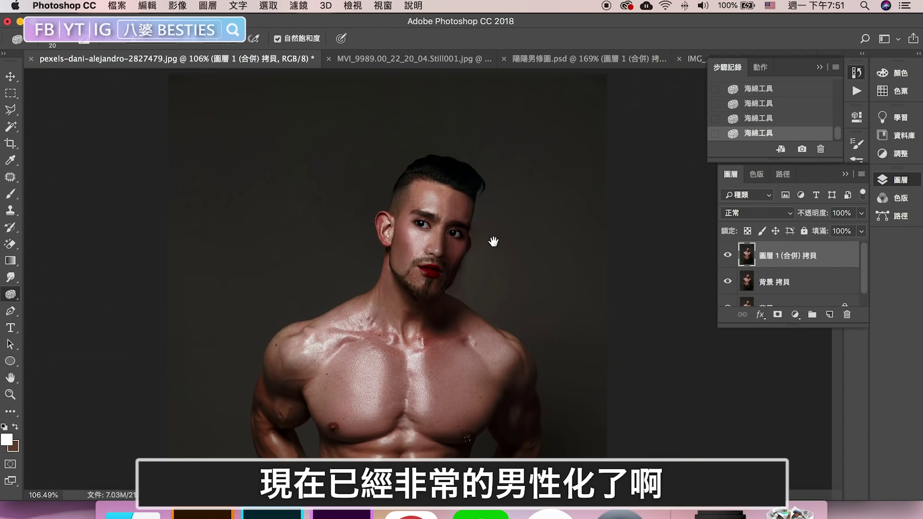
{"action": "scroll", "coordinate": [494, 241], "scroll_direction": "up", "scroll_amount": 2}
{"action": "scroll", "coordinate": [494, 241], "scroll_direction": "up", "scroll_amount": 2}
{"action": "scroll", "coordinate": [493, 241], "scroll_direction": "up", "scroll_amount": 1}
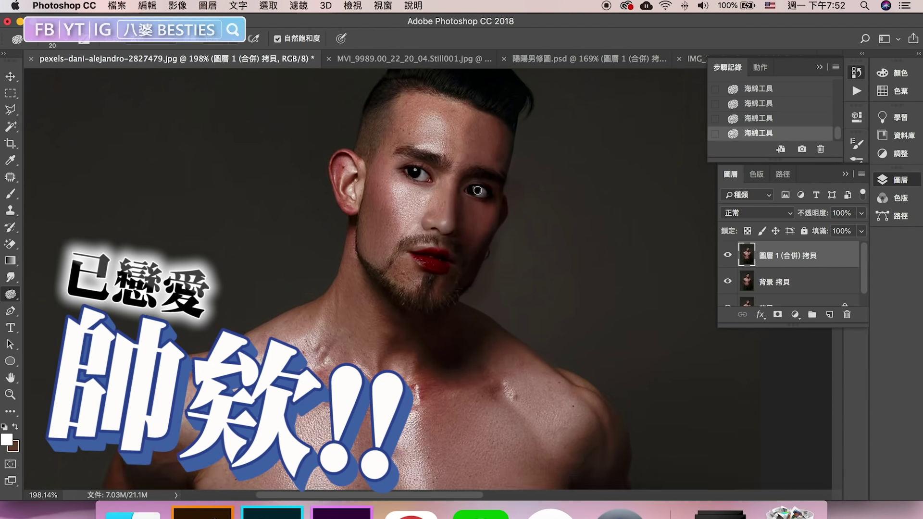
{"action": "scroll", "coordinate": [759, 96], "scroll_direction": "up", "scroll_amount": 10}
{"action": "left_click", "coordinate": [759, 92]}
{"action": "scroll", "coordinate": [618, 222], "scroll_direction": "down", "scroll_amount": 3}
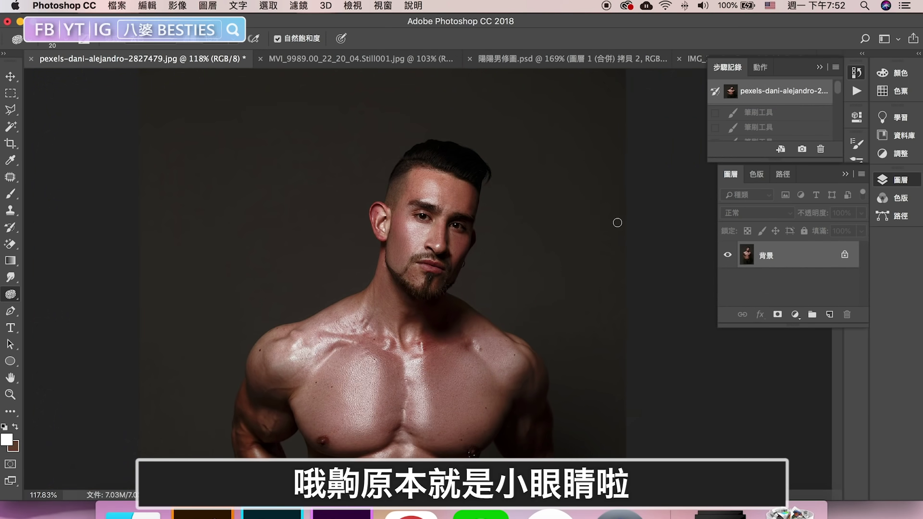
{"action": "scroll", "coordinate": [805, 116], "scroll_direction": "down", "scroll_amount": 5}
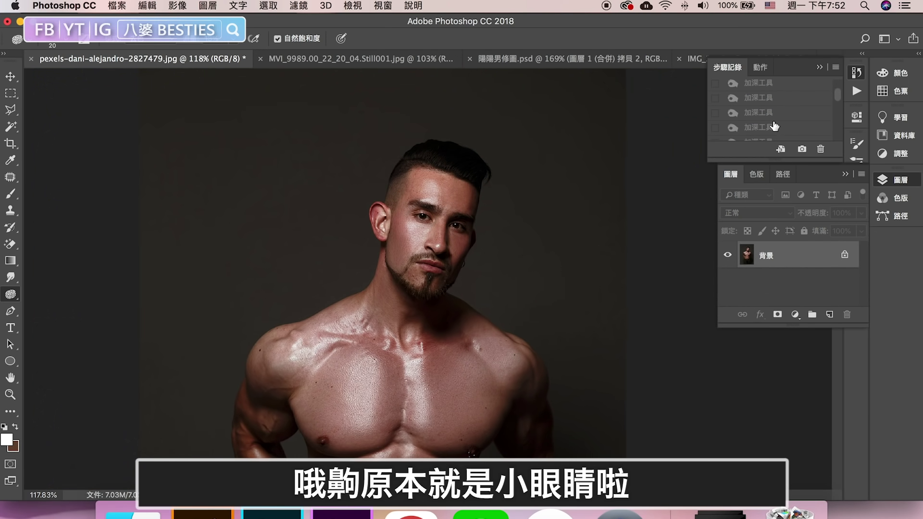
{"action": "scroll", "coordinate": [774, 126], "scroll_direction": "down", "scroll_amount": 5}
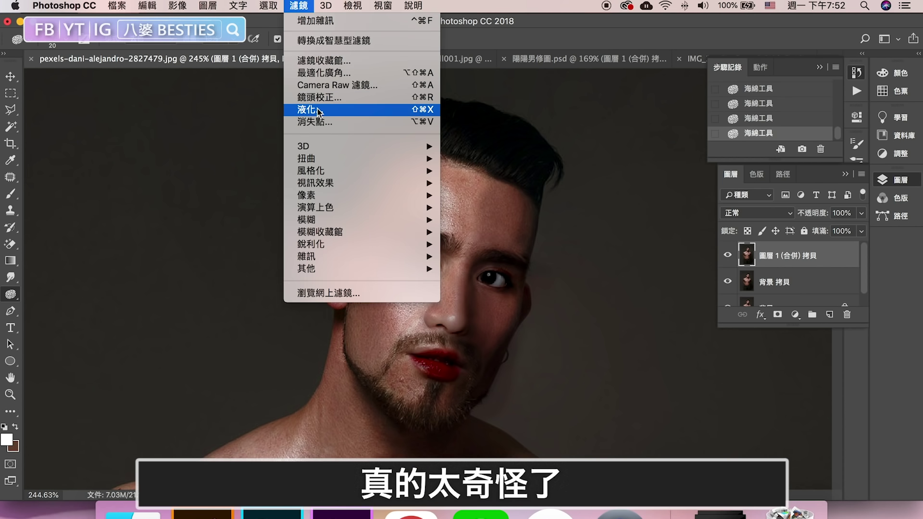
Enlarge the eyes with Liquify's Bloat tool at 300% zoom, then return to 100%.
{"action": "left_click", "coordinate": [317, 110]}
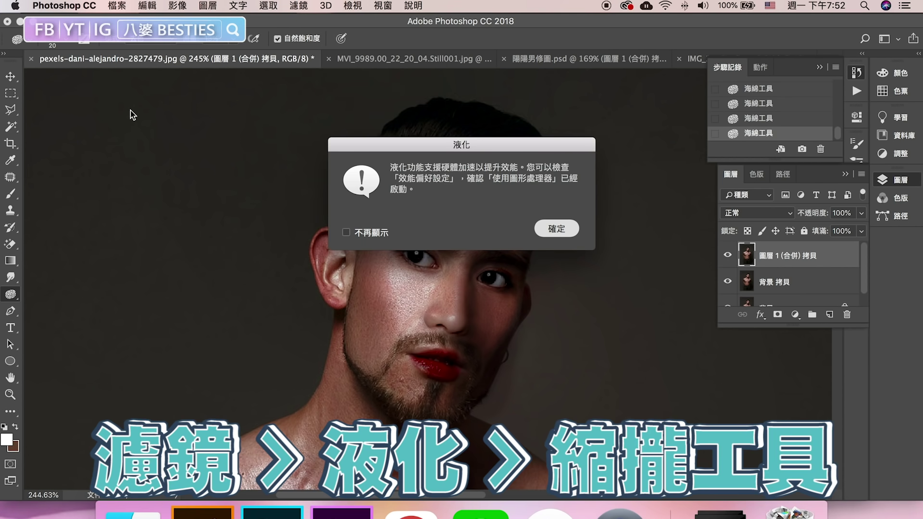
{"action": "key", "text": "Return"}
{"action": "left_click", "coordinate": [93, 489]}
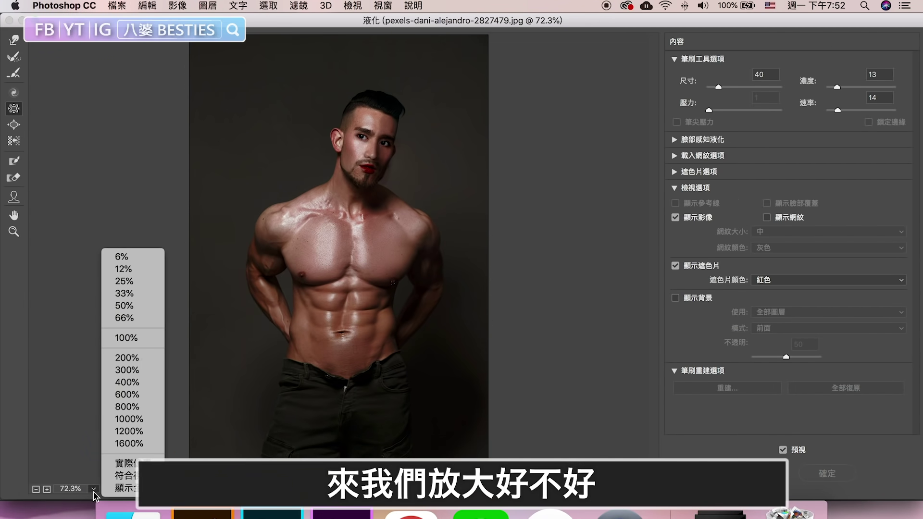
{"action": "left_click", "coordinate": [128, 370]}
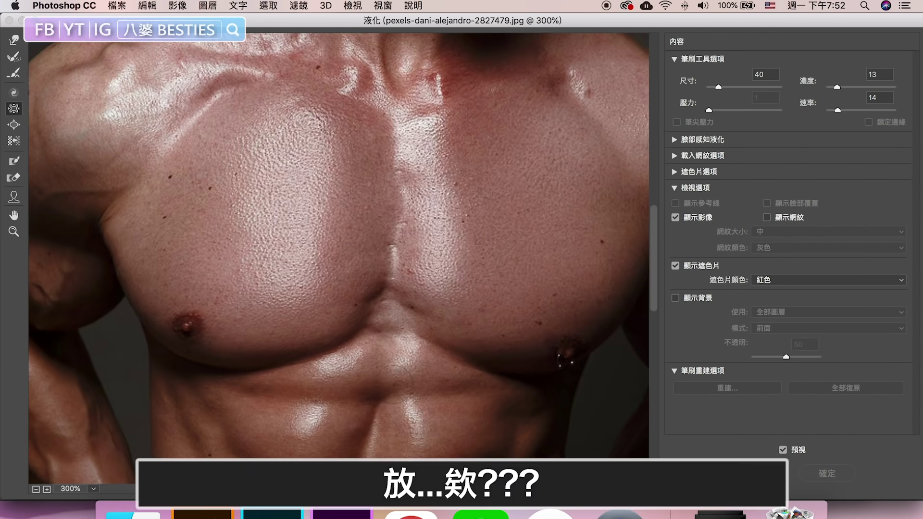
{"action": "scroll", "coordinate": [408, 192], "scroll_direction": "down", "scroll_amount": 5}
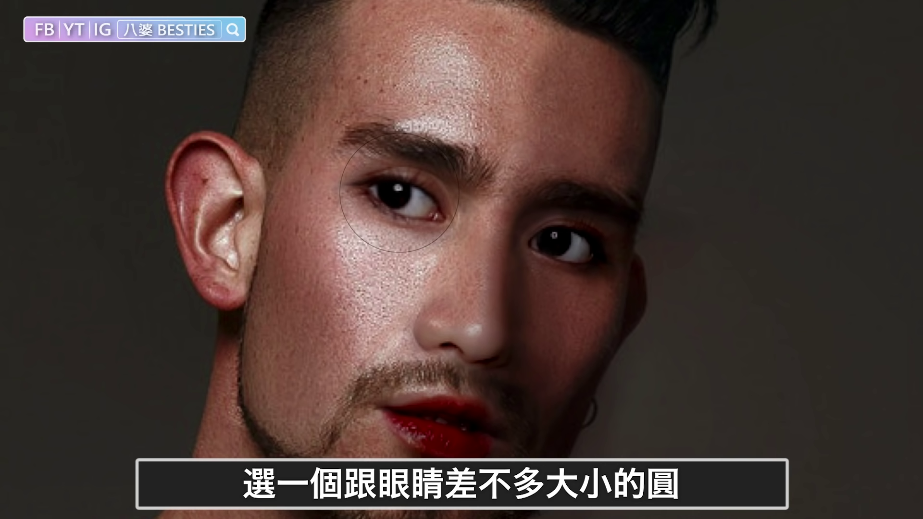
{"action": "left_click", "coordinate": [583, 242]}
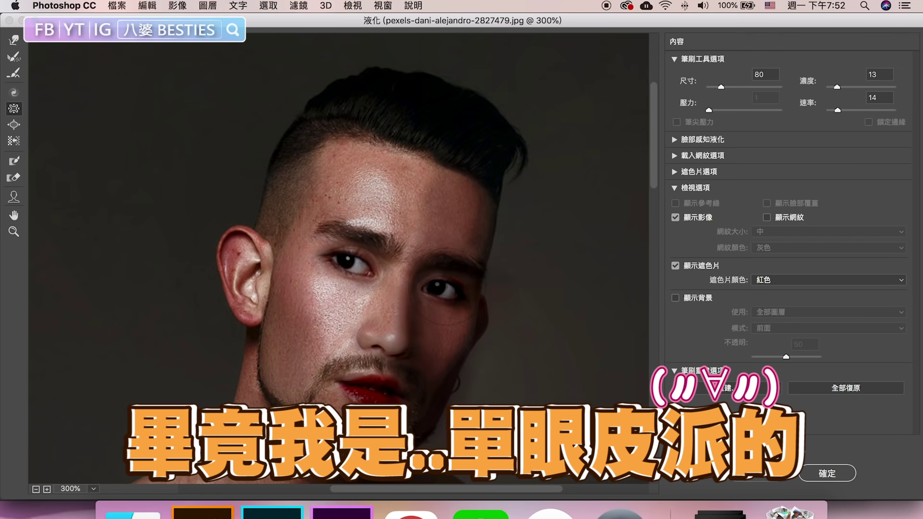
{"action": "left_click", "coordinate": [78, 489]}
{"action": "left_click", "coordinate": [103, 345]}
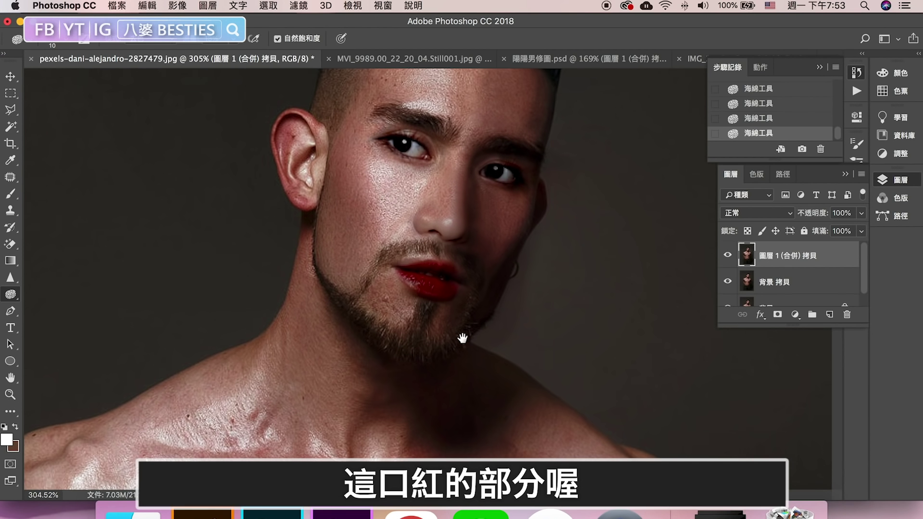
Paint a #825a5a Screen-mode brush highlight over the lower lip.
{"action": "scroll", "coordinate": [475, 354], "scroll_direction": "up", "scroll_amount": 2}
{"action": "scroll", "coordinate": [481, 354], "scroll_direction": "up", "scroll_amount": 3}
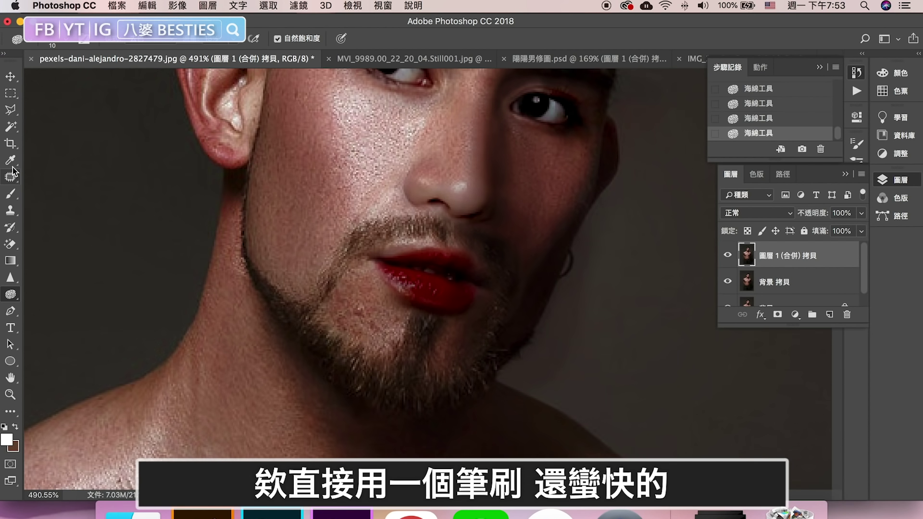
{"action": "right_click", "coordinate": [14, 197]}
{"action": "left_click", "coordinate": [6, 439]}
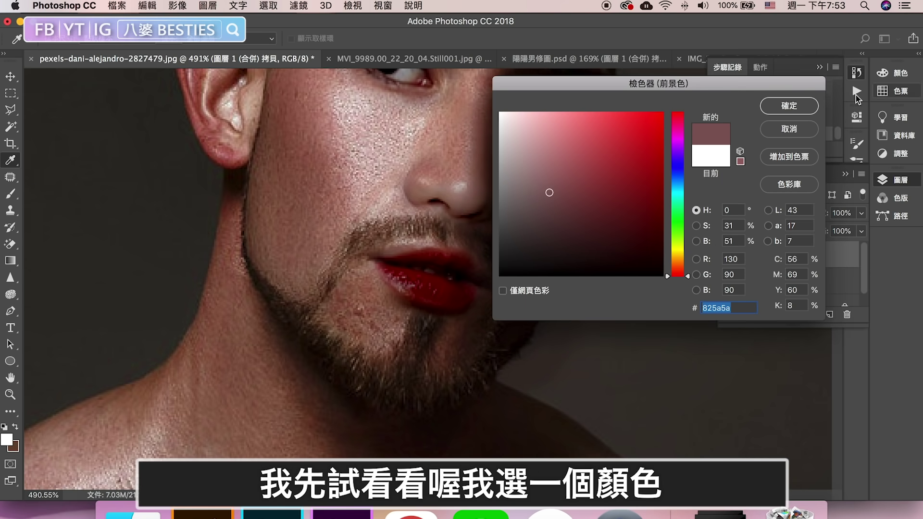
{"action": "left_click", "coordinate": [789, 106]}
{"action": "key", "text": "b"}
{"action": "left_click", "coordinate": [164, 39]}
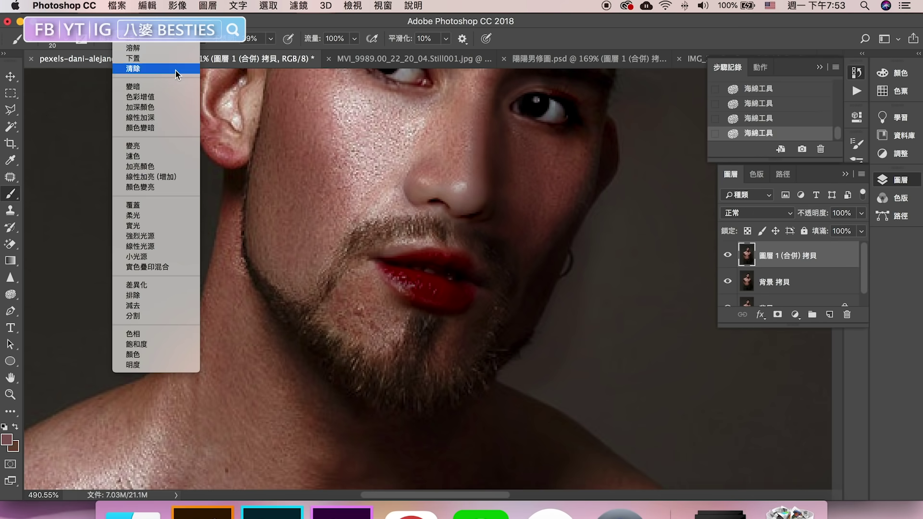
{"action": "left_click", "coordinate": [140, 156]}
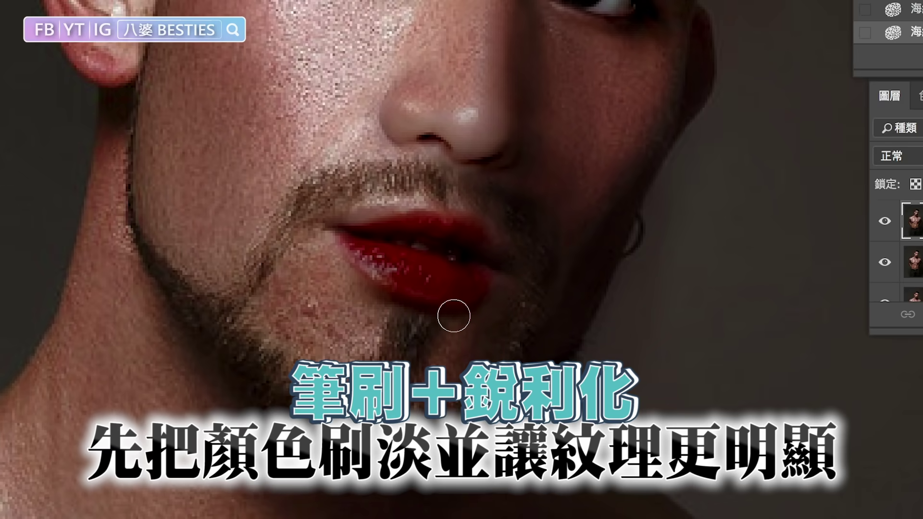
{"action": "mouse_move", "coordinate": [454, 316]}
{"action": "left_mouse_down"}
{"action": "mouse_move", "coordinate": [391, 244]}
{"action": "mouse_move", "coordinate": [448, 212]}
{"action": "mouse_move", "coordinate": [462, 274]}
{"action": "left_mouse_up"}
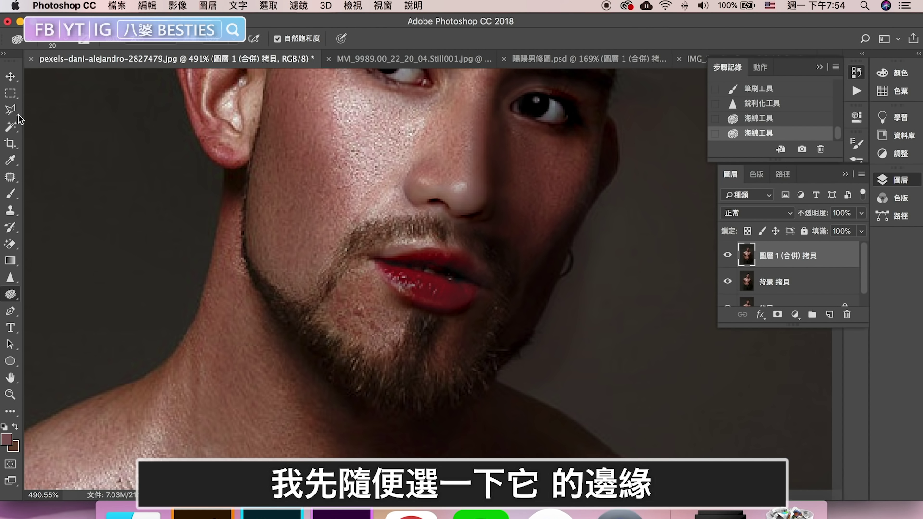
{"action": "left_click", "coordinate": [11, 110]}
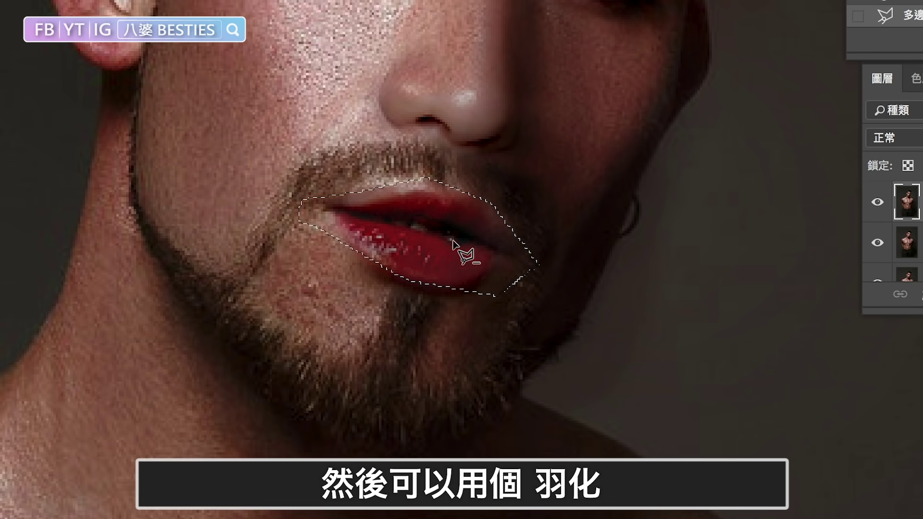
Feather the lip selection by 5 px.
{"action": "right_click", "coordinate": [440, 280]}
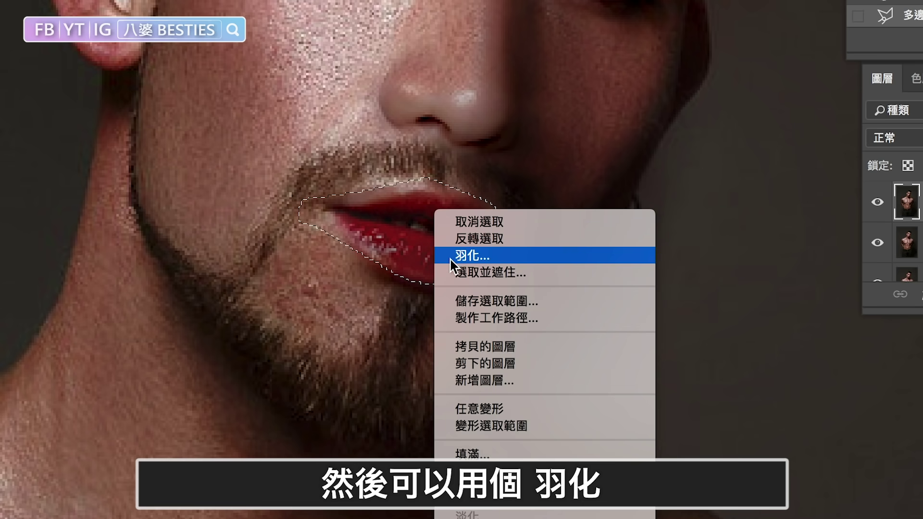
{"action": "left_click", "coordinate": [457, 258]}
{"action": "left_click", "coordinate": [795, 135]}
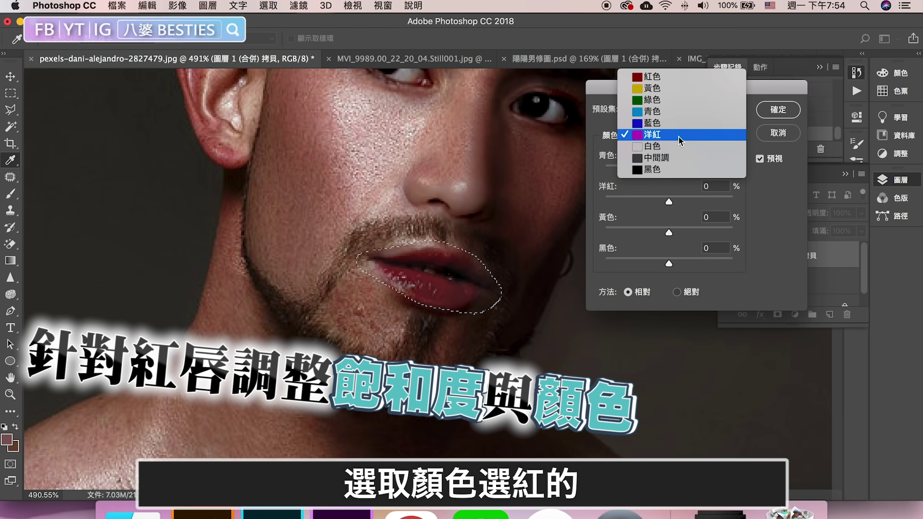
Tone down the lip Reds in Selective Color (Cyan +19, Magenta -2, Yellow +12, Black -14).
{"action": "left_click", "coordinate": [678, 74]}
{"action": "left_click_drag", "start_coordinate": [659, 162], "coordinate": [677, 162]}
{"action": "mouse_move", "coordinate": [658, 212]}
{"action": "left_mouse_down"}
{"action": "mouse_move", "coordinate": [643, 212]}
{"action": "mouse_move", "coordinate": [656, 212]}
{"action": "left_mouse_up"}
{"action": "left_click_drag", "start_coordinate": [658, 260], "coordinate": [645, 261]}
{"action": "left_click_drag", "start_coordinate": [657, 309], "coordinate": [643, 310]}
{"action": "left_click_drag", "start_coordinate": [645, 260], "coordinate": [670, 260]}
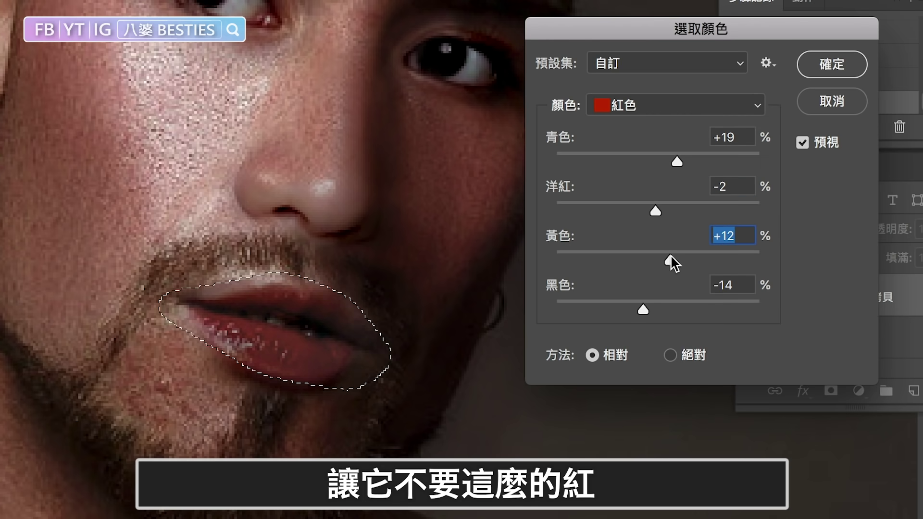
{"action": "left_click_drag", "start_coordinate": [655, 211], "coordinate": [651, 211]}
{"action": "left_click_drag", "start_coordinate": [677, 162], "coordinate": [684, 162]}
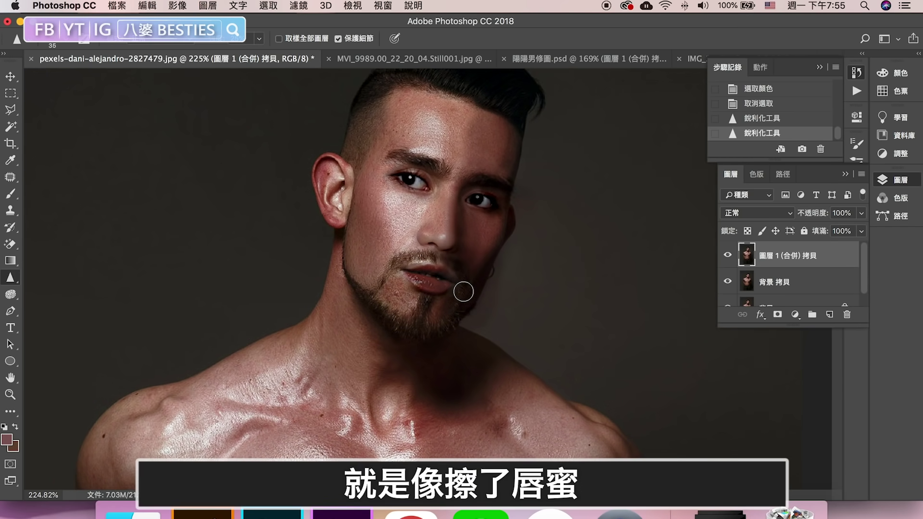
Patch the bare spot above the lip with moustache texture and deselect.
{"action": "scroll", "coordinate": [459, 286], "scroll_direction": "up", "scroll_amount": 2}
{"action": "scroll", "coordinate": [457, 285], "scroll_direction": "up", "scroll_amount": 1}
{"action": "scroll", "coordinate": [444, 288], "scroll_direction": "up", "scroll_amount": 2}
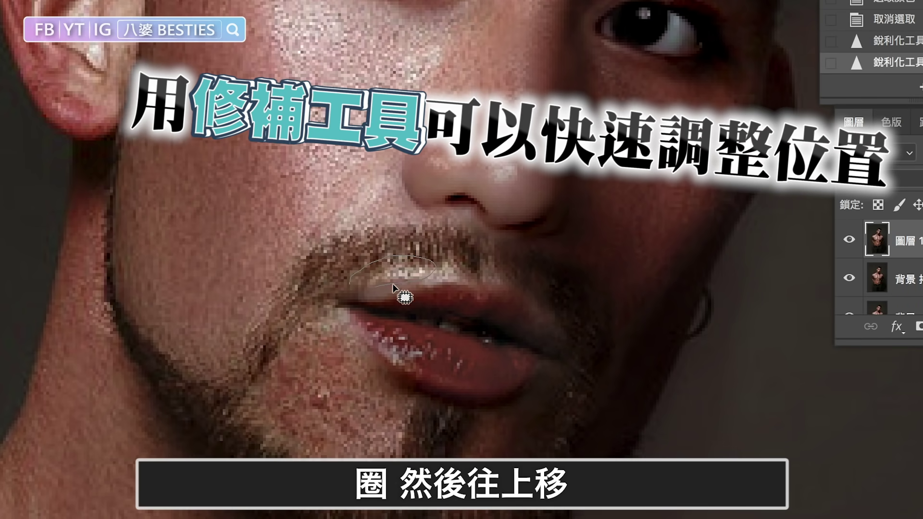
{"action": "mouse_move", "coordinate": [393, 287]}
{"action": "left_mouse_down"}
{"action": "mouse_move", "coordinate": [366, 284]}
{"action": "mouse_move", "coordinate": [400, 241]}
{"action": "left_mouse_up"}
{"action": "key", "text": "ctrl+d"}
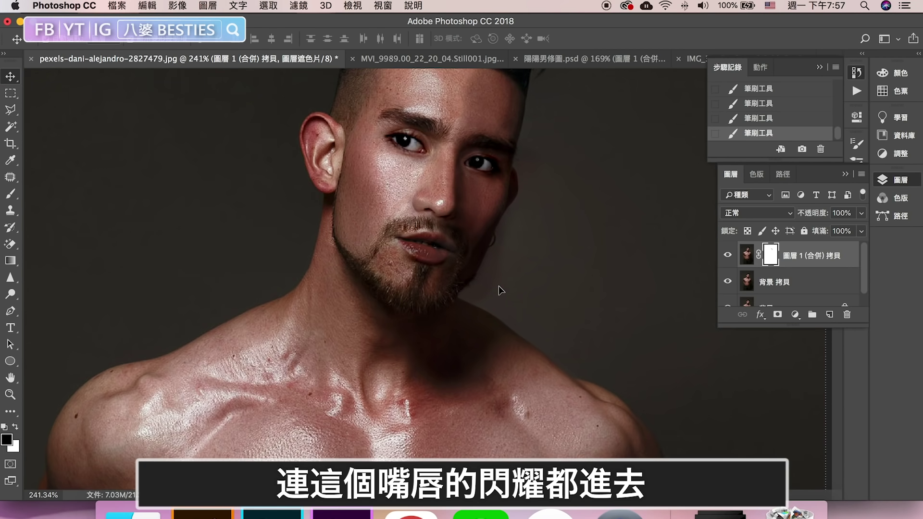
Start a lasso outline around the blurry area of the face.
{"action": "scroll", "coordinate": [500, 290], "scroll_direction": "up", "scroll_amount": 3}
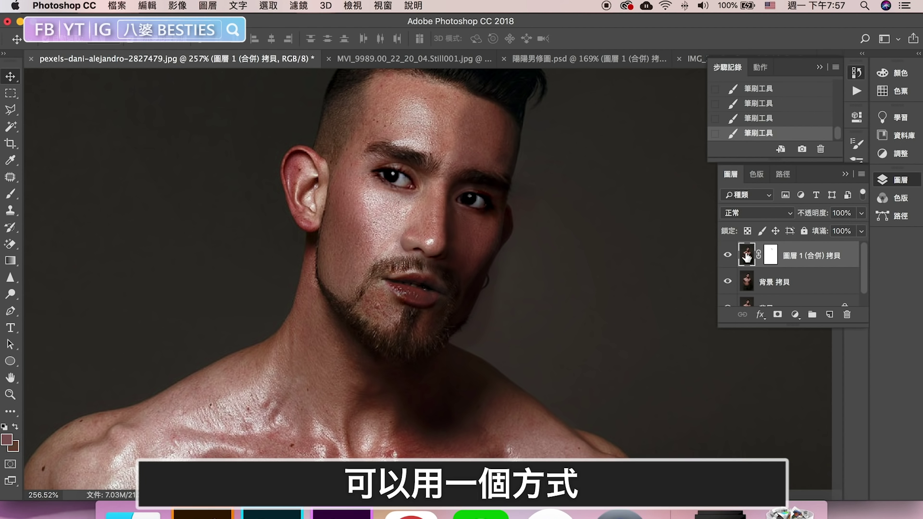
{"action": "key", "text": "l"}
{"action": "left_click_drag", "start_coordinate": [429, 250], "coordinate": [424, 273]}
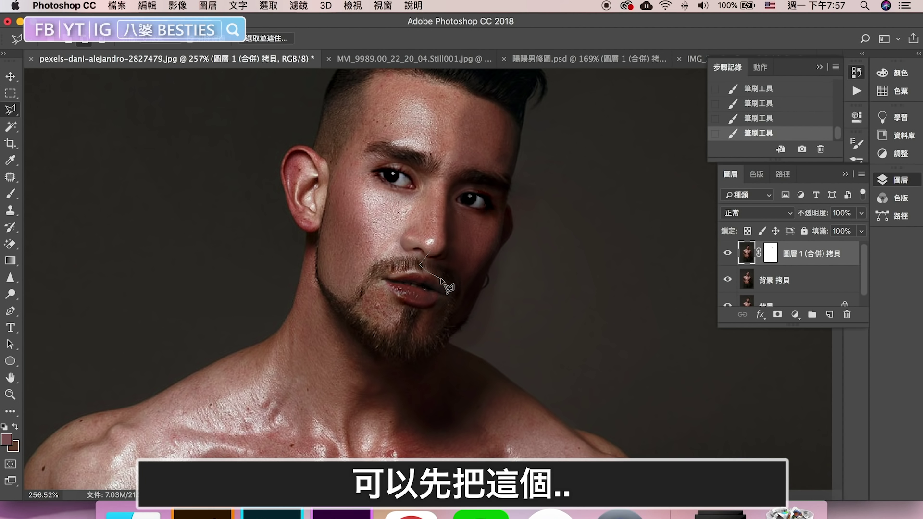
Select the blurry right cheek, add 3% uniform monochromatic noise, then view the original snapshot.
{"action": "left_click_drag", "start_coordinate": [458, 301], "coordinate": [472, 282]}
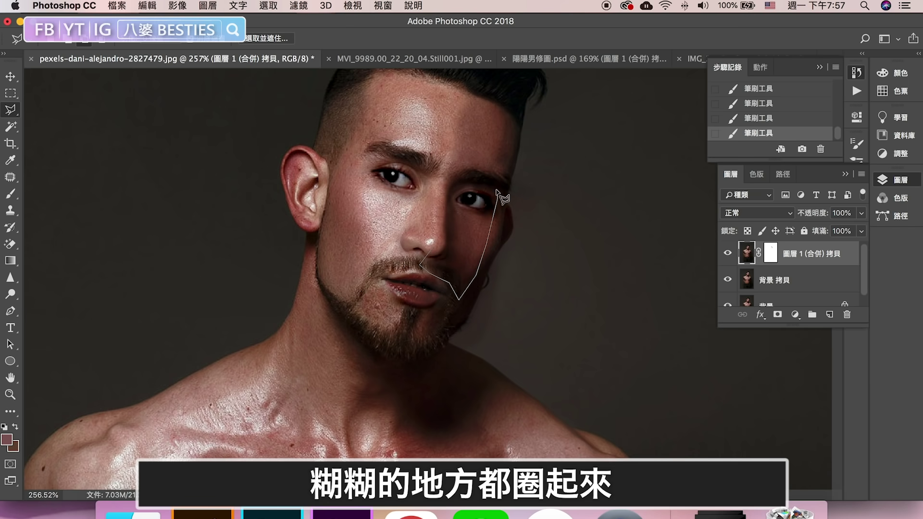
{"action": "left_click", "coordinate": [461, 176]}
{"action": "left_click", "coordinate": [298, 5]}
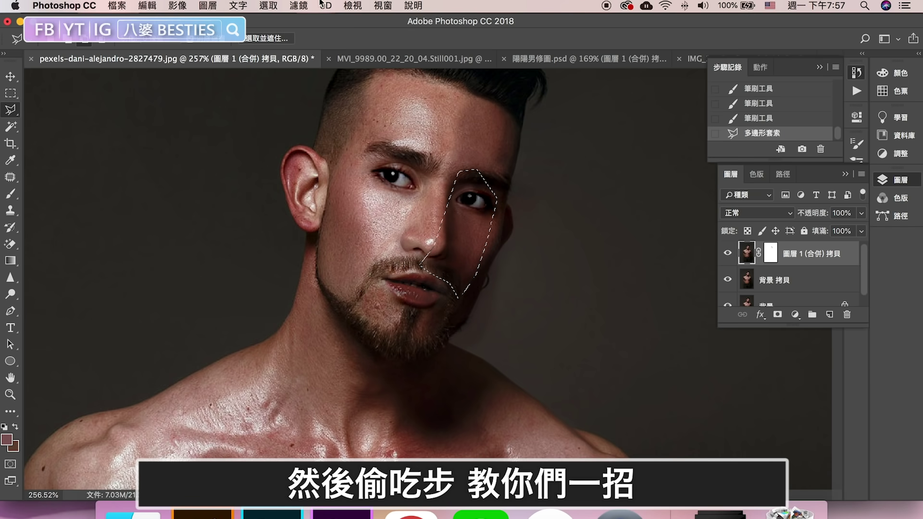
{"action": "left_click", "coordinate": [289, 5]}
{"action": "mouse_move", "coordinate": [306, 256]}
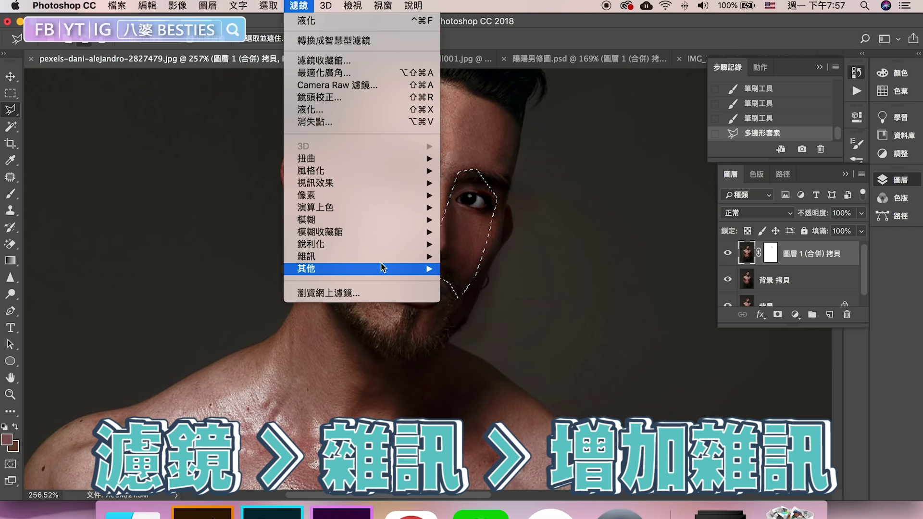
{"action": "left_click", "coordinate": [504, 305]}
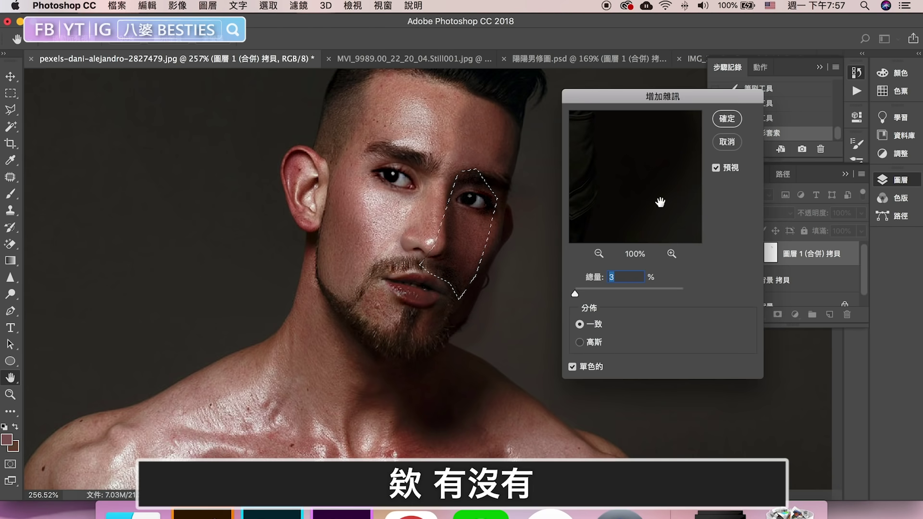
{"action": "left_click", "coordinate": [729, 170]}
{"action": "left_click", "coordinate": [862, 148]}
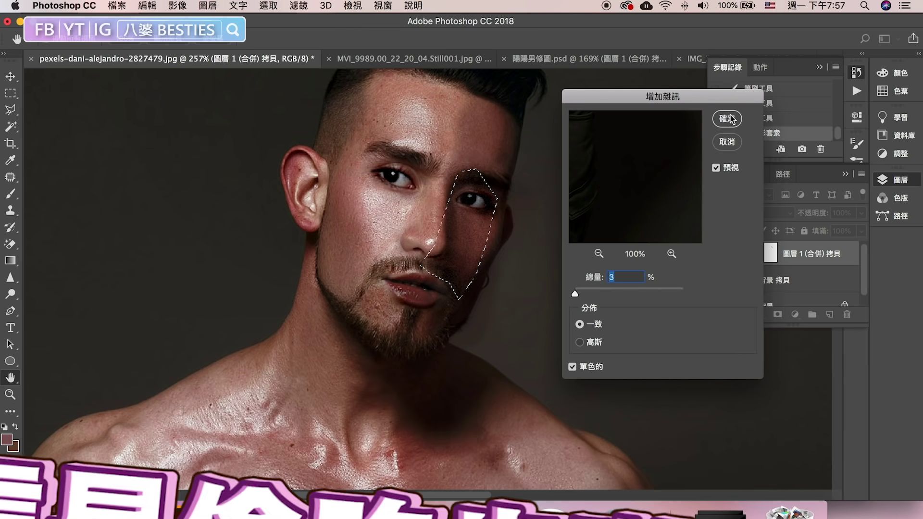
{"action": "left_click", "coordinate": [864, 44]}
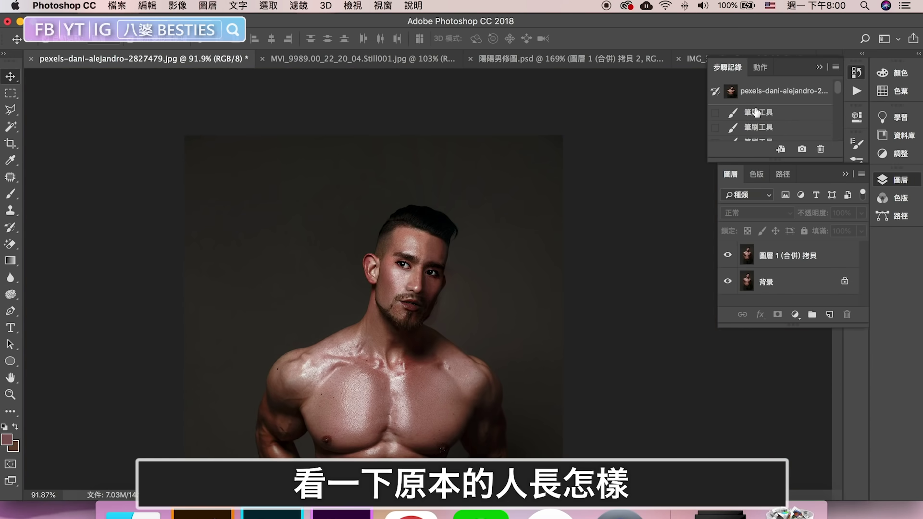
{"action": "left_click", "coordinate": [760, 91]}
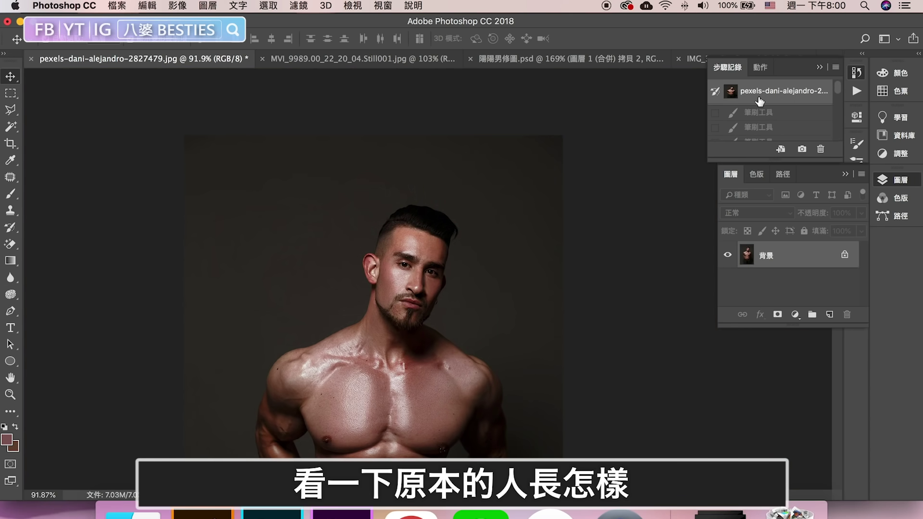
Finish comparing with the original and return to the latest edited state.
{"action": "scroll", "coordinate": [469, 339], "scroll_direction": "down", "scroll_amount": 3}
{"action": "key", "text": "ctrl+z"}
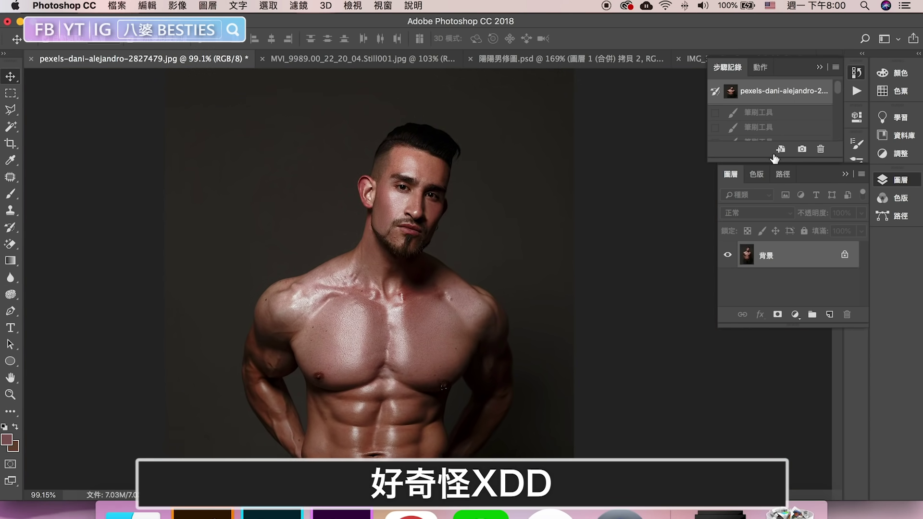
{"action": "scroll", "coordinate": [601, 226], "scroll_direction": "up", "scroll_amount": 3}
{"action": "scroll", "coordinate": [501, 284], "scroll_direction": "up", "scroll_amount": 5}
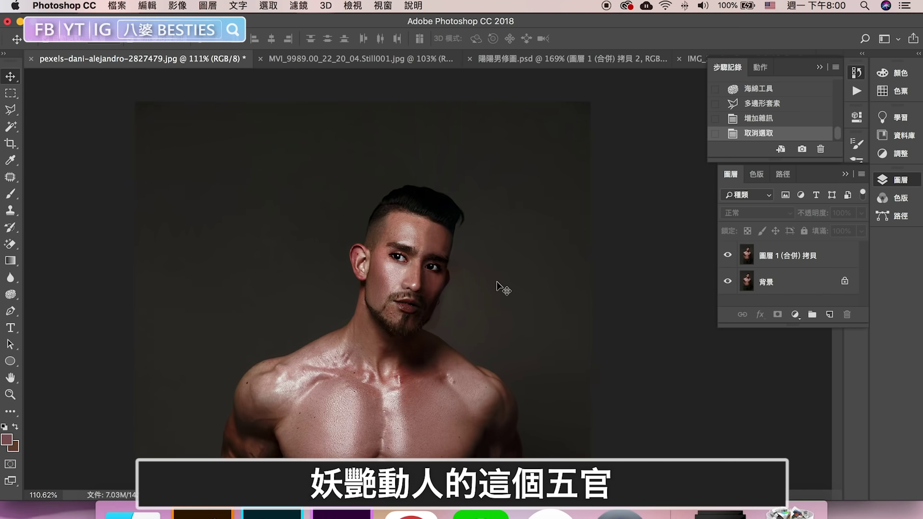
{"action": "scroll", "coordinate": [413, 299], "scroll_direction": "up", "scroll_amount": 3}
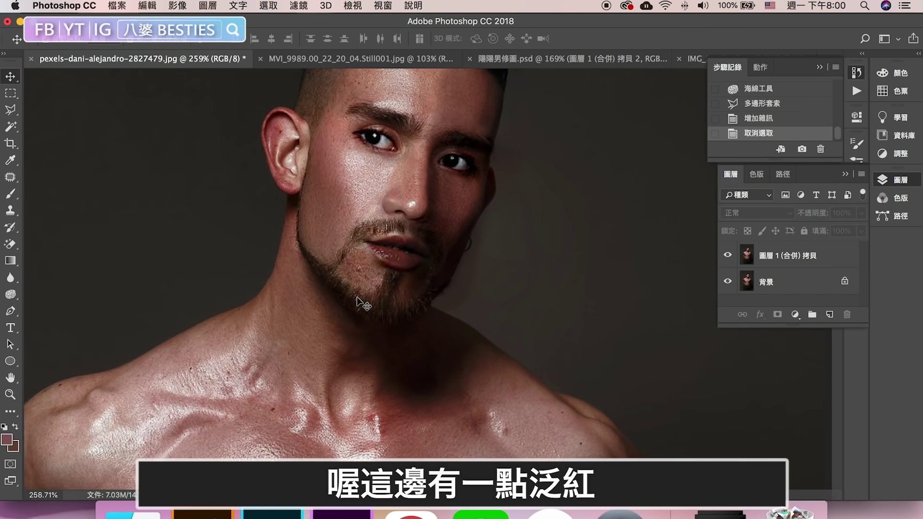
{"action": "scroll", "coordinate": [414, 299], "scroll_direction": "up", "scroll_amount": 3}
{"action": "scroll", "coordinate": [413, 299], "scroll_direction": "up", "scroll_amount": 2}
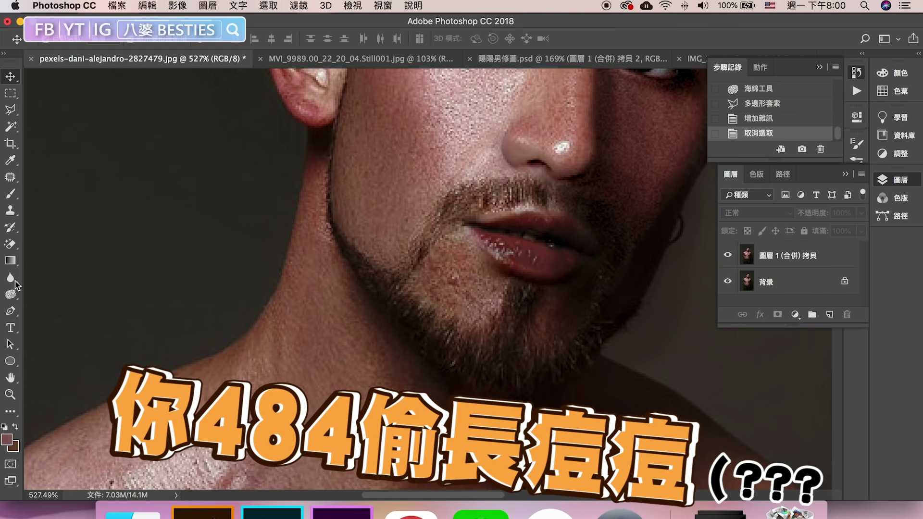
Desaturate the reddish blotch on the chin with the Sponge tool.
{"action": "right_click", "coordinate": [10, 294]}
{"action": "left_click", "coordinate": [43, 319]}
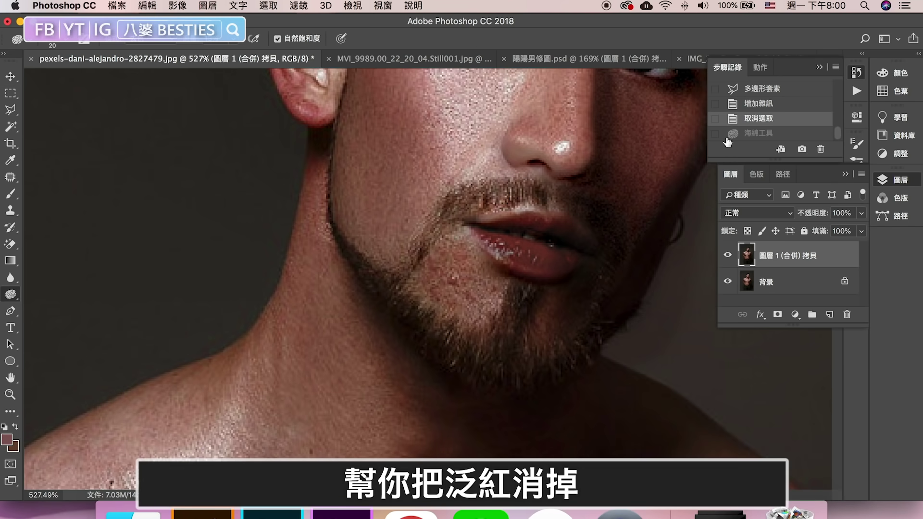
{"action": "left_click_drag", "start_coordinate": [424, 255], "coordinate": [435, 270]}
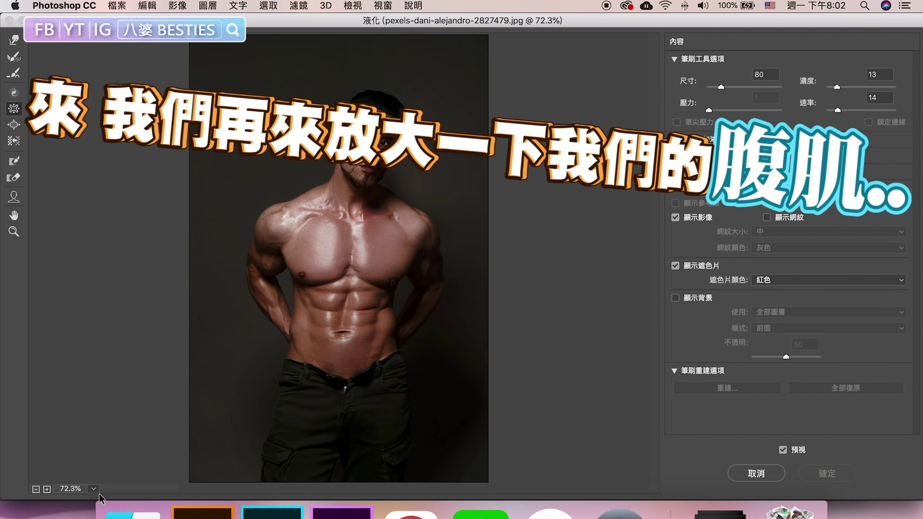
In Liquify at 300% preview zoom, pucker the eyes slightly smaller, check the preview, and apply.
{"action": "left_click", "coordinate": [92, 489]}
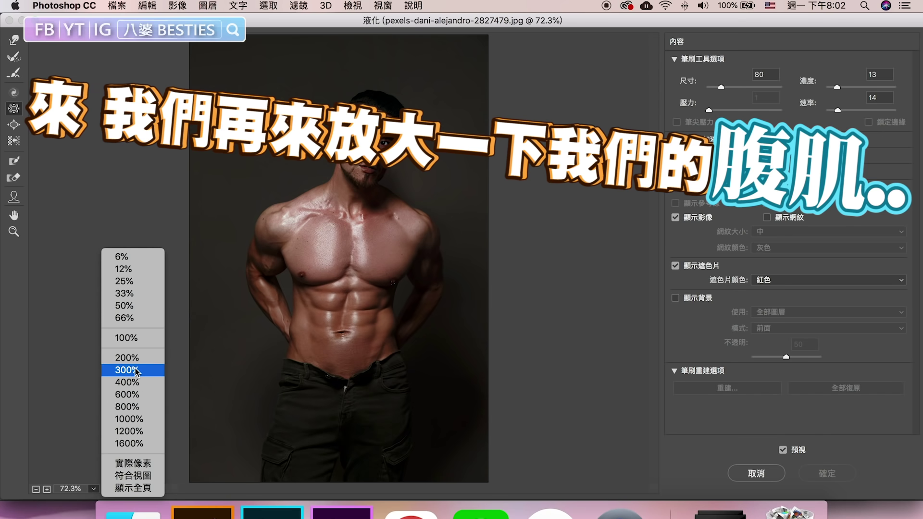
{"action": "left_click", "coordinate": [136, 371]}
{"action": "mouse_move", "coordinate": [349, 205]}
{"action": "left_mouse_down"}
{"action": "mouse_move", "coordinate": [360, 134]}
{"action": "mouse_move", "coordinate": [306, 128]}
{"action": "left_mouse_up"}
{"action": "left_click_drag", "start_coordinate": [454, 376], "coordinate": [457, 277]}
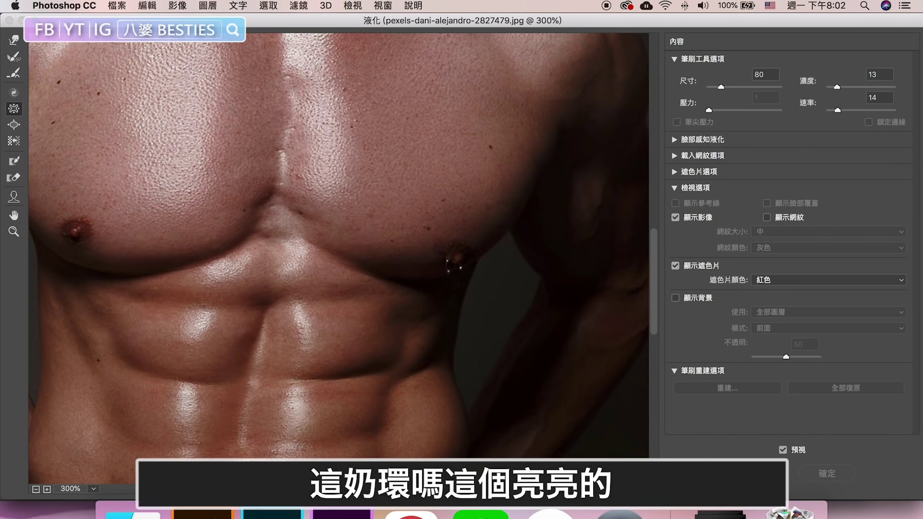
{"action": "scroll", "coordinate": [366, 68], "scroll_direction": "up", "scroll_amount": 5}
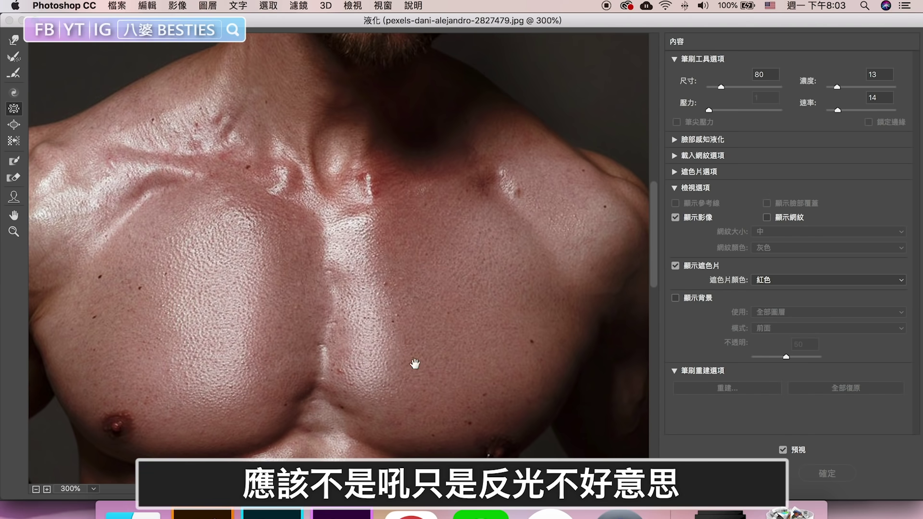
{"action": "scroll", "coordinate": [376, 325], "scroll_direction": "up", "scroll_amount": 2}
{"action": "scroll", "coordinate": [376, 325], "scroll_direction": "up", "scroll_amount": 6}
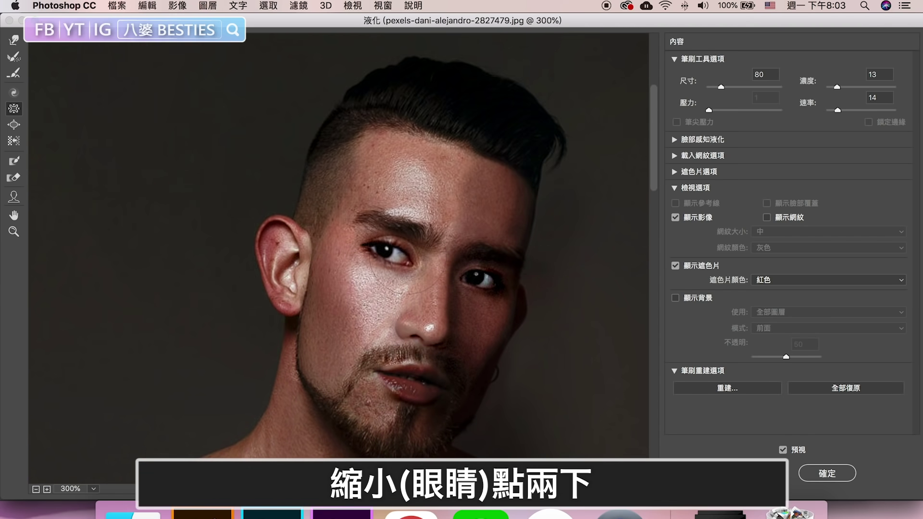
{"action": "left_click", "coordinate": [798, 451]}
{"action": "left_click", "coordinate": [826, 473]}
Set up the Burn tool with Range set to Highlights for darkening the eye whites.
{"action": "scroll", "coordinate": [377, 234], "scroll_direction": "up", "scroll_amount": 1}
{"action": "scroll", "coordinate": [377, 234], "scroll_direction": "up", "scroll_amount": 2}
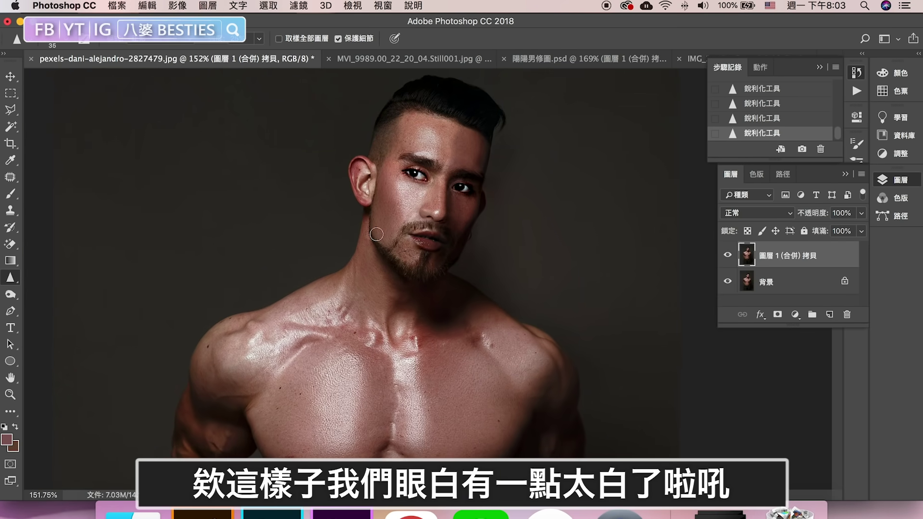
{"action": "scroll", "coordinate": [376, 235], "scroll_direction": "up", "scroll_amount": 1}
{"action": "scroll", "coordinate": [376, 235], "scroll_direction": "up", "scroll_amount": 1}
{"action": "scroll", "coordinate": [376, 234], "scroll_direction": "up", "scroll_amount": 1}
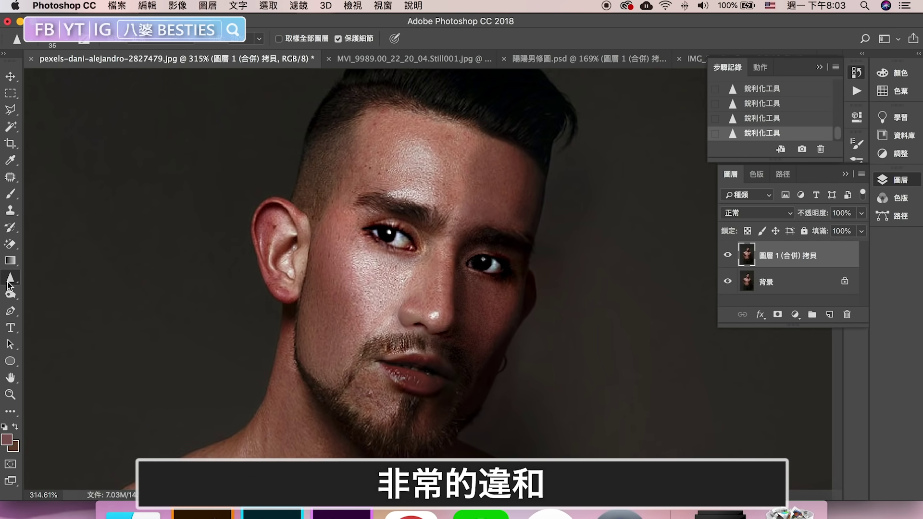
{"action": "left_click_drag", "start_coordinate": [9, 292], "coordinate": [45, 301]}
{"action": "left_click", "coordinate": [143, 43]}
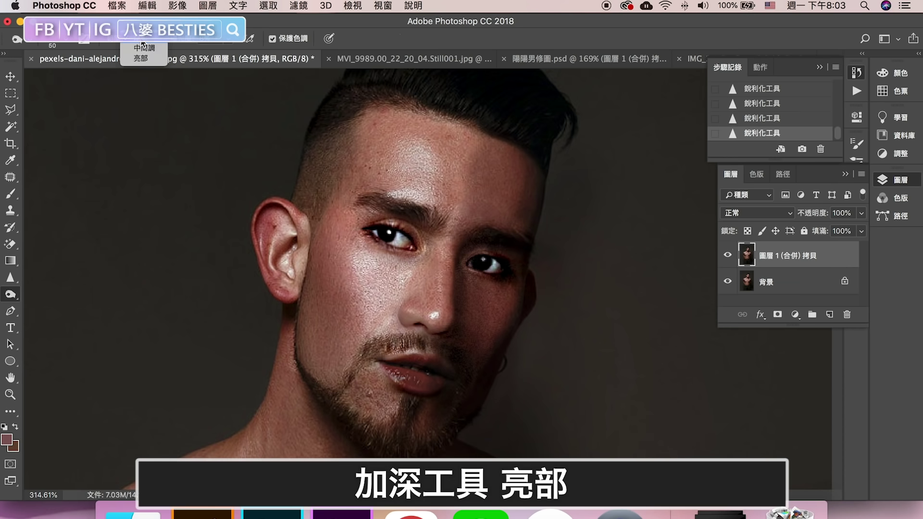
{"action": "left_click", "coordinate": [141, 58]}
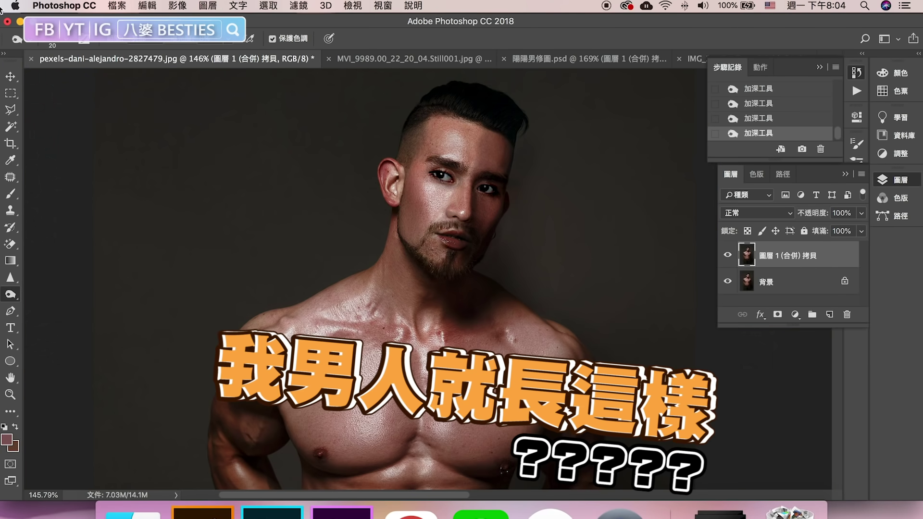
Switch to the Move tool, zoom out, and bring up the tattoo photo IMG_3478.JPG.
{"action": "left_click", "coordinate": [10, 77]}
{"action": "scroll", "coordinate": [264, 178], "scroll_direction": "down", "scroll_amount": 3}
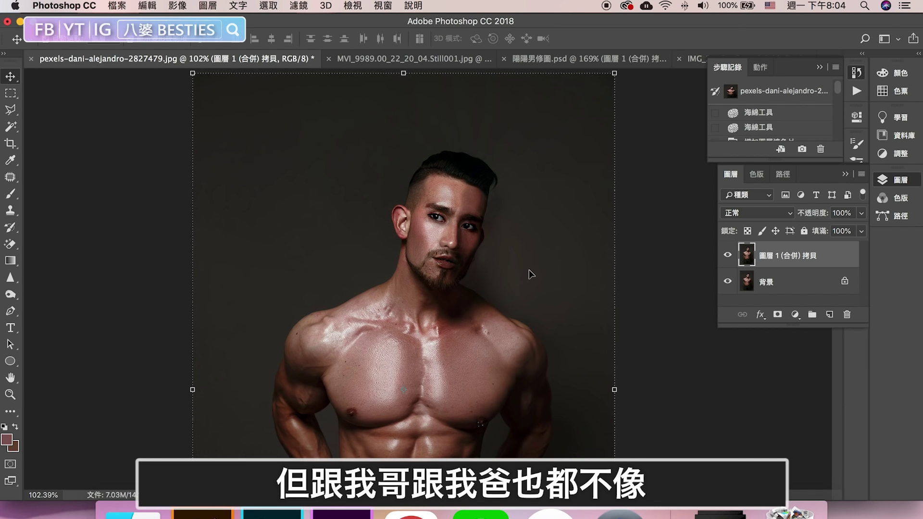
{"action": "left_click", "coordinate": [694, 58]}
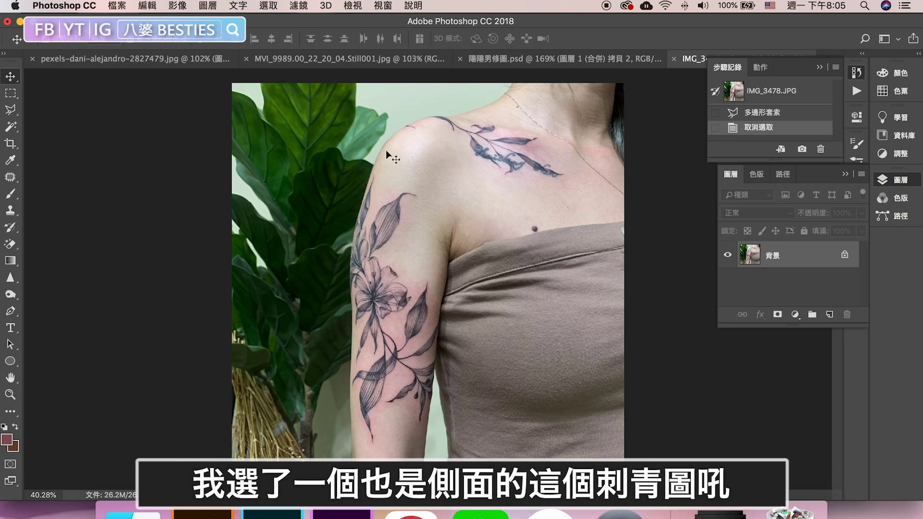
Boost the tattoo's contrast with Levels, darkening shadows and whitening highlights.
{"action": "left_click", "coordinate": [753, 176]}
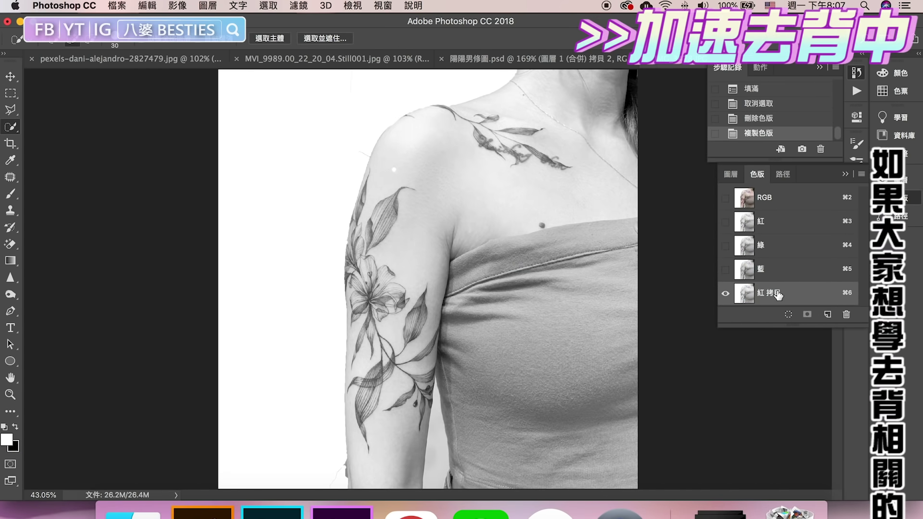
{"action": "left_click", "coordinate": [177, 5]}
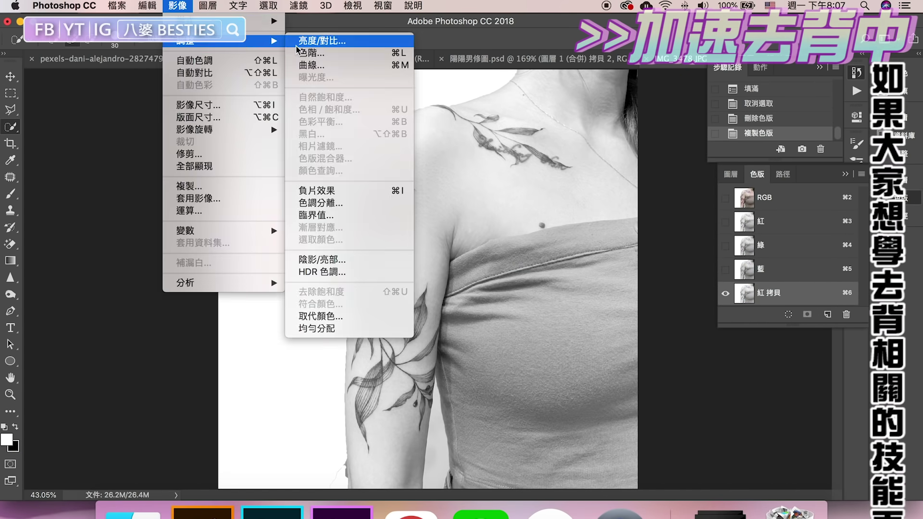
{"action": "left_click", "coordinate": [317, 49]}
{"action": "left_click_drag", "start_coordinate": [586, 253], "coordinate": [636, 253]}
{"action": "left_click_drag", "start_coordinate": [749, 253], "coordinate": [715, 255]}
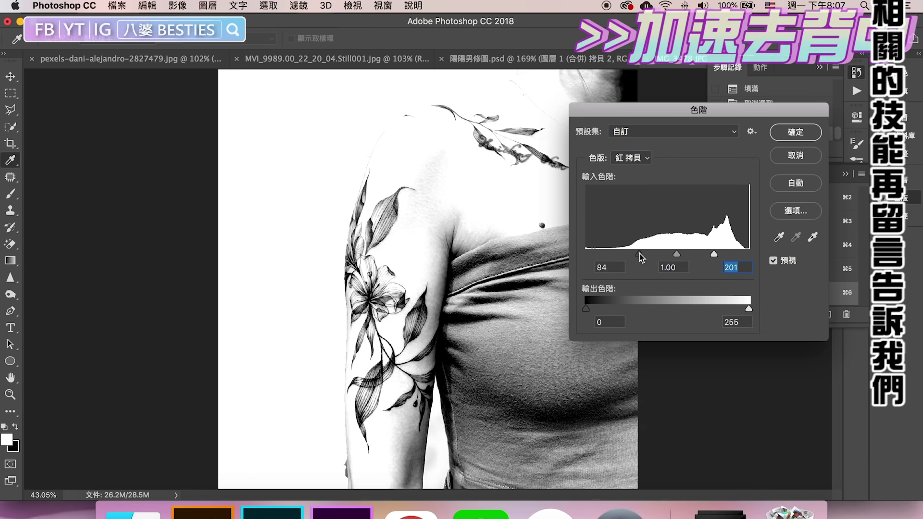
{"action": "key", "text": "Return"}
Fill the skin area beside the tattoo with white.
{"action": "key", "text": "l"}
{"action": "left_click", "coordinate": [667, 346]}
{"action": "left_click", "coordinate": [694, 102]}
{"action": "left_click", "coordinate": [632, 72]}
{"action": "left_click", "coordinate": [548, 81]}
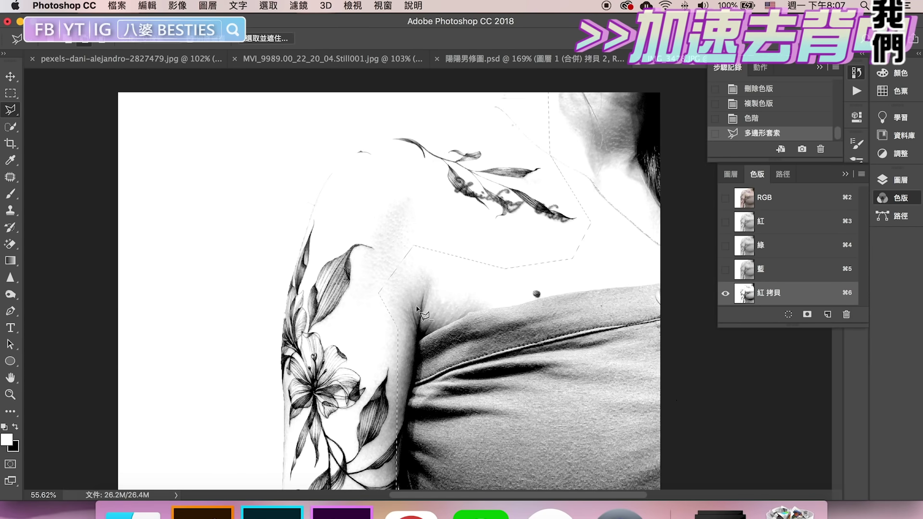
{"action": "double_click", "coordinate": [390, 298]}
{"action": "left_click", "coordinate": [147, 6]}
{"action": "left_click", "coordinate": [163, 151]}
{"action": "left_click", "coordinate": [307, 78]}
{"action": "key", "text": "super+minus"}
Dodge the grey background around the flower strip, then extract the tattoo lines with Color Range.
{"action": "key", "text": "super+d"}
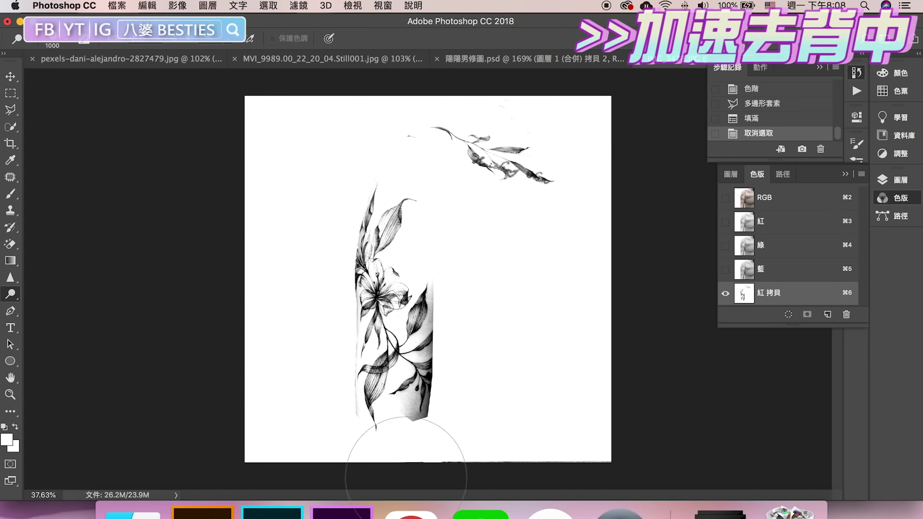
{"action": "left_click_drag", "start_coordinate": [395, 414], "coordinate": [395, 250]}
{"action": "left_click_drag", "start_coordinate": [408, 289], "coordinate": [439, 374]}
{"action": "key", "text": "bracketleft"}
{"action": "key", "text": "bracketleft"}
{"action": "key", "text": "bracketleft"}
{"action": "scroll", "coordinate": [442, 314], "scroll_direction": "up", "scroll_amount": 5}
{"action": "scroll", "coordinate": [450, 362], "scroll_direction": "down", "scroll_amount": 3}
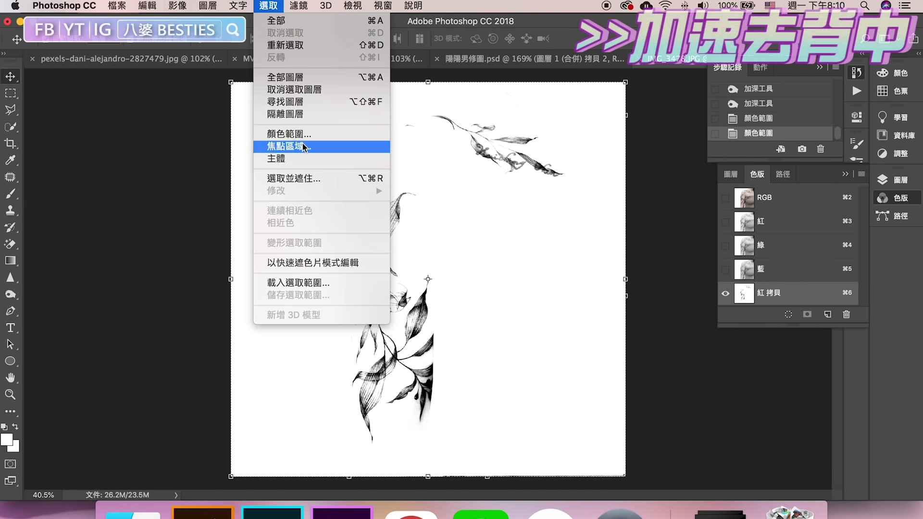
{"action": "left_click", "coordinate": [289, 133]}
{"action": "left_click_drag", "start_coordinate": [164, 219], "coordinate": [194, 219]}
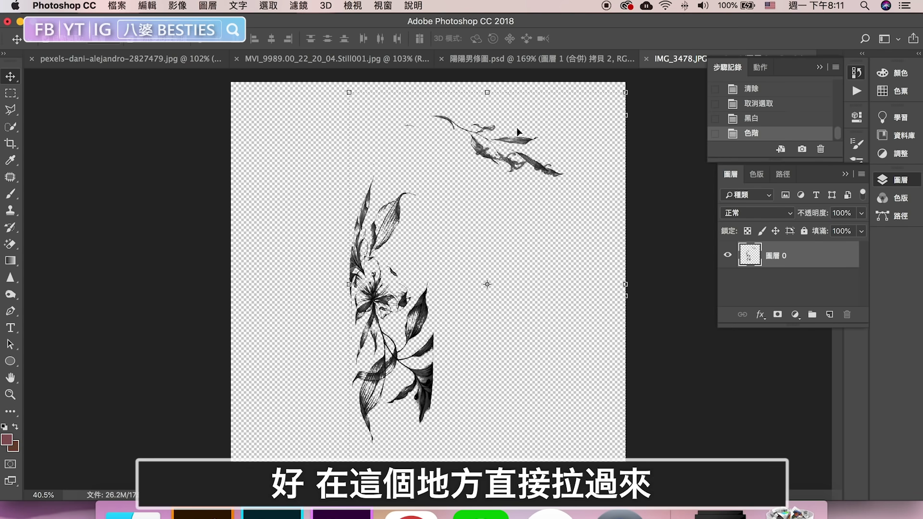
Paste the tattoo into the man's photo, set it to Multiply, and fit it to his upper arm.
{"action": "left_click", "coordinate": [347, 59]}
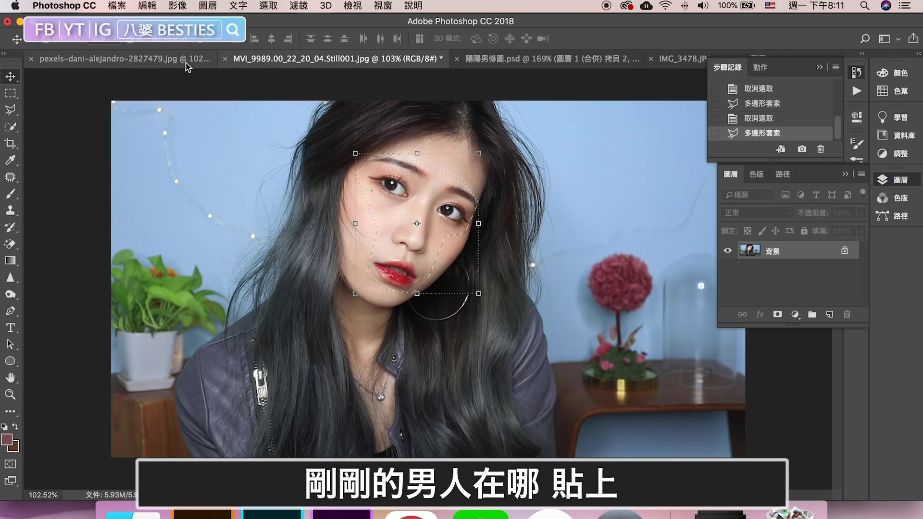
{"action": "key", "text": "super+v"}
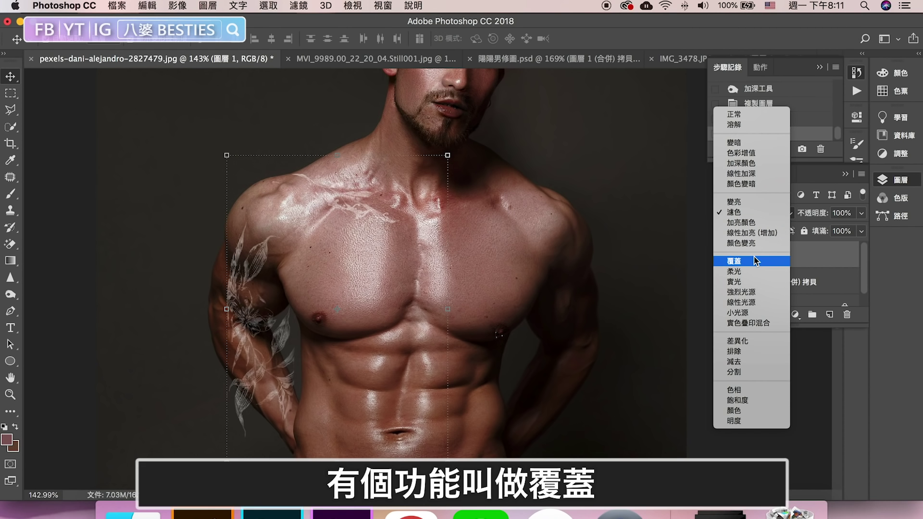
{"action": "left_click", "coordinate": [755, 261]}
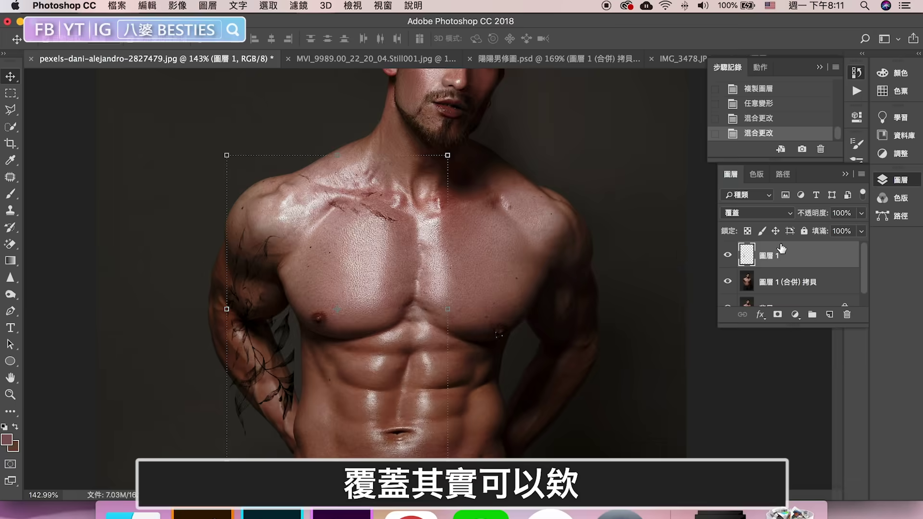
{"action": "left_click", "coordinate": [758, 213]}
{"action": "left_click", "coordinate": [757, 96]}
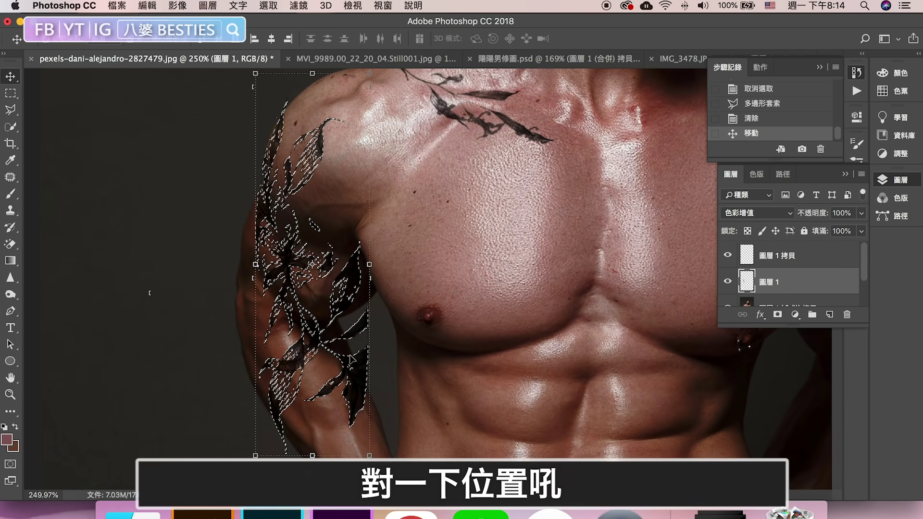
{"action": "left_click_drag", "start_coordinate": [313, 456], "coordinate": [313, 335]}
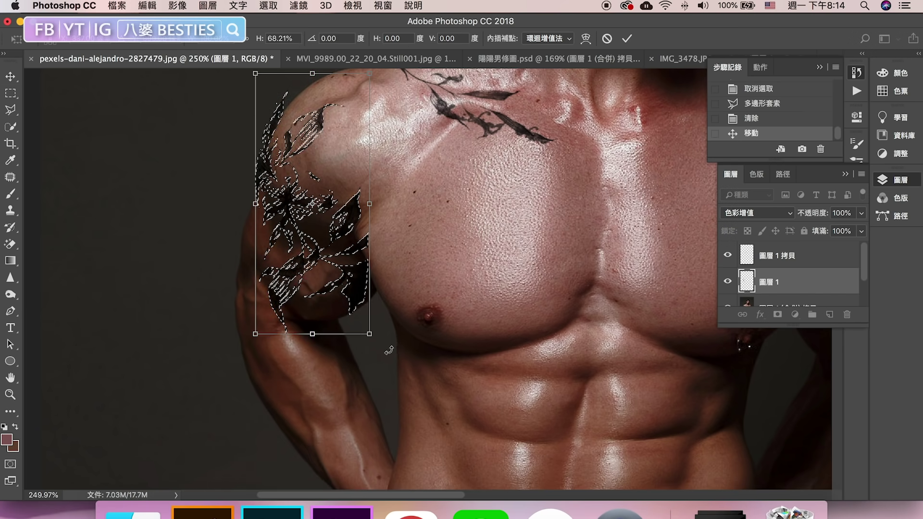
{"action": "left_click_drag", "start_coordinate": [381, 75], "coordinate": [390, 81]}
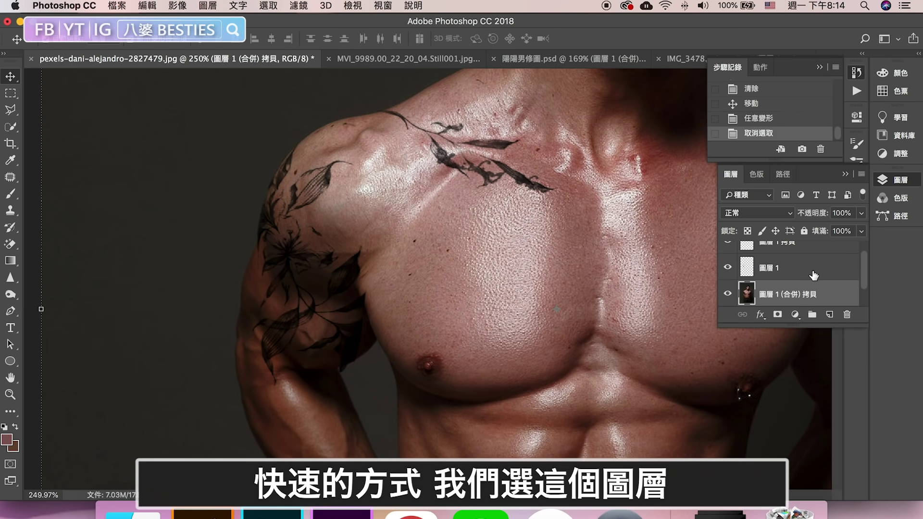
Puppet Warp the tattoo layer so it bends along the shoulder and around the arm.
{"action": "left_click", "coordinate": [814, 275]}
{"action": "left_click", "coordinate": [153, 6]}
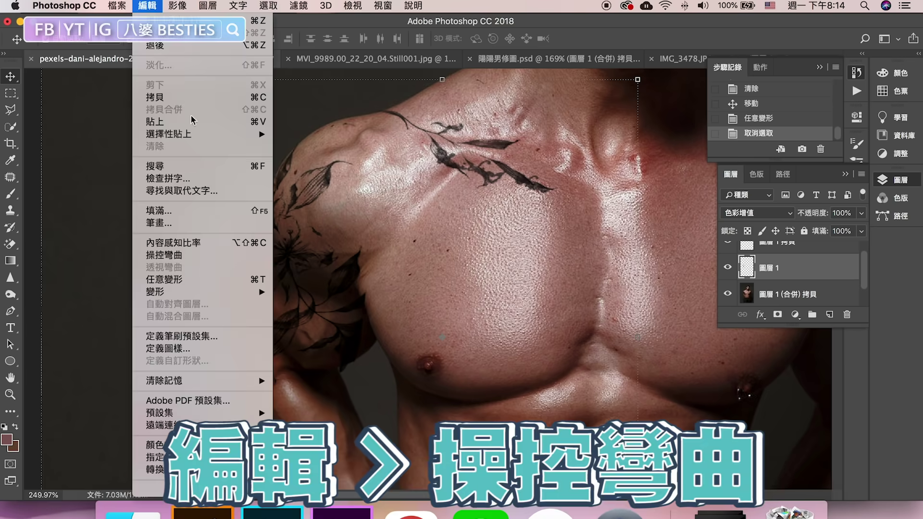
{"action": "left_click", "coordinate": [202, 259]}
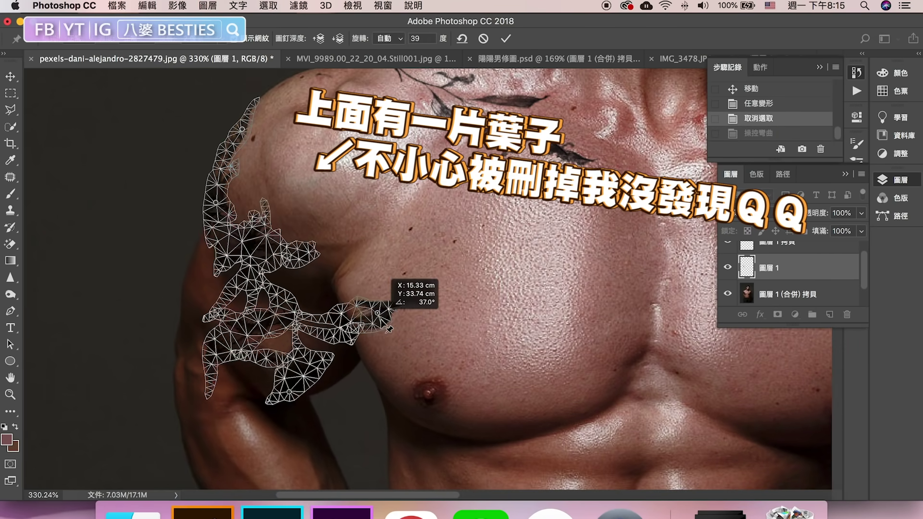
{"action": "left_click_drag", "start_coordinate": [388, 329], "coordinate": [400, 303]}
{"action": "left_click_drag", "start_coordinate": [342, 374], "coordinate": [346, 370]}
{"action": "left_click", "coordinate": [10, 78]}
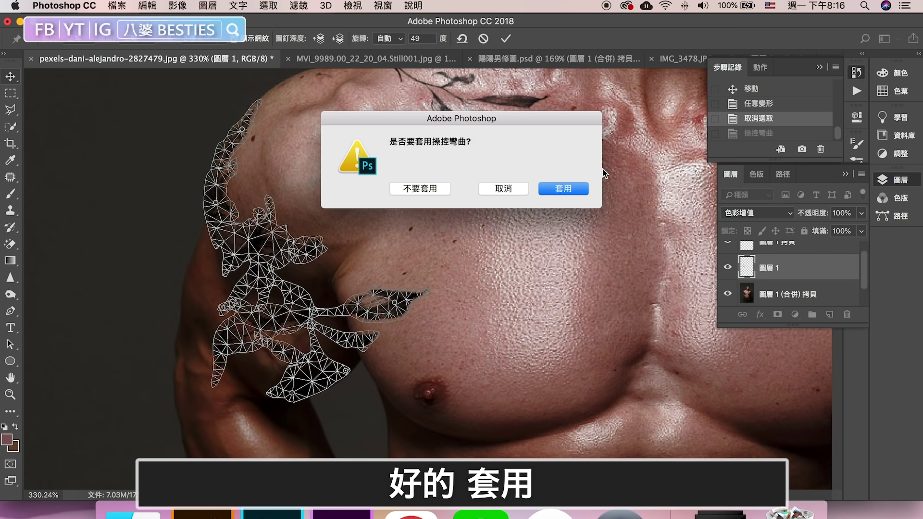
{"action": "left_click", "coordinate": [564, 189]}
Select the man's photo layer, then switch to the other open photo document.
{"action": "left_click", "coordinate": [750, 294]}
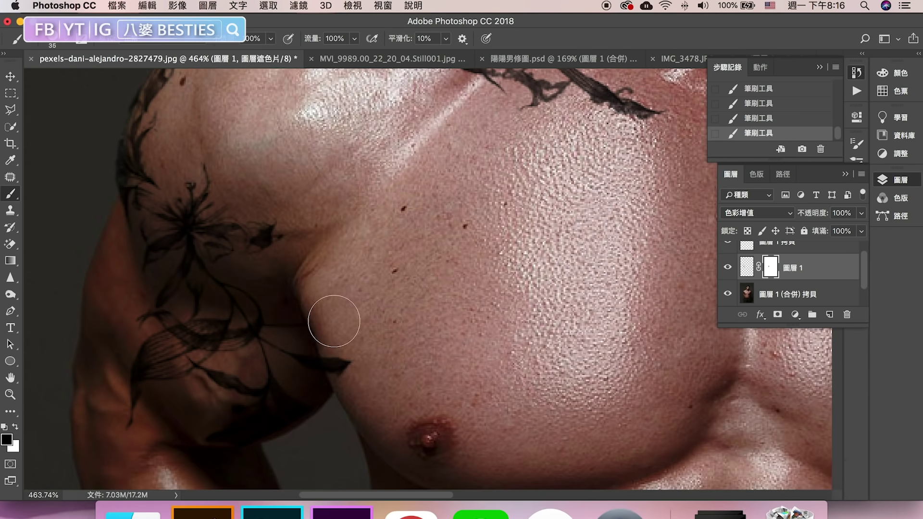
{"action": "scroll", "coordinate": [357, 381], "scroll_direction": "down", "scroll_amount": 3}
{"action": "scroll", "coordinate": [358, 382], "scroll_direction": "down", "scroll_amount": 3}
{"action": "scroll", "coordinate": [342, 361], "scroll_direction": "down", "scroll_amount": 3}
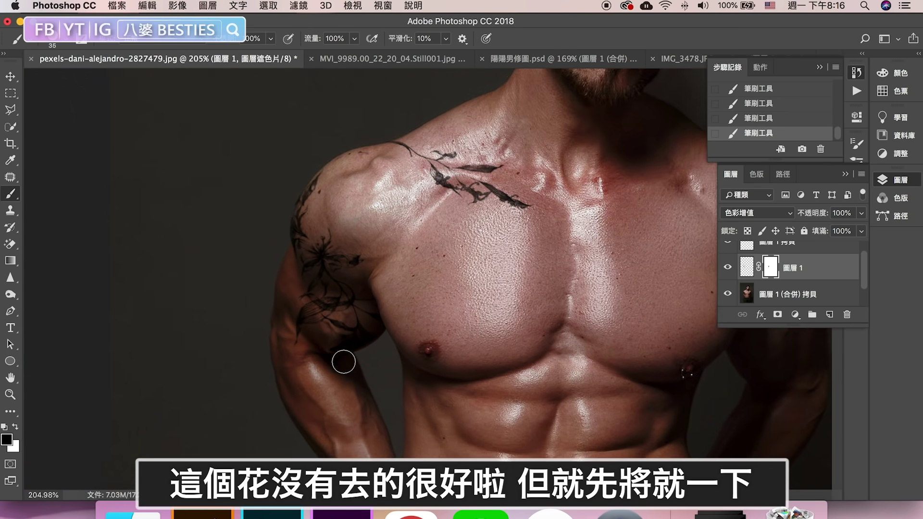
{"action": "scroll", "coordinate": [344, 362], "scroll_direction": "down", "scroll_amount": 2}
{"action": "scroll", "coordinate": [359, 356], "scroll_direction": "down", "scroll_amount": 1}
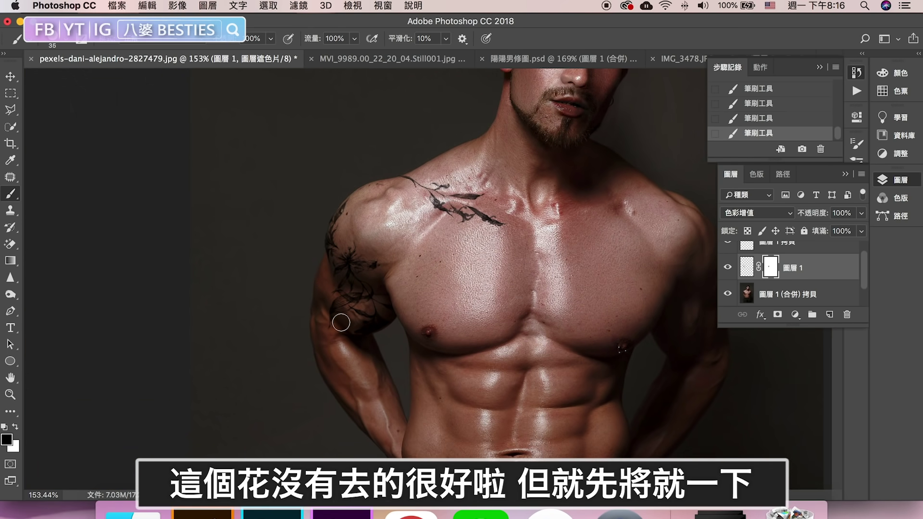
{"action": "scroll", "coordinate": [217, 186], "scroll_direction": "down", "scroll_amount": 2}
{"action": "scroll", "coordinate": [216, 186], "scroll_direction": "down", "scroll_amount": 1}
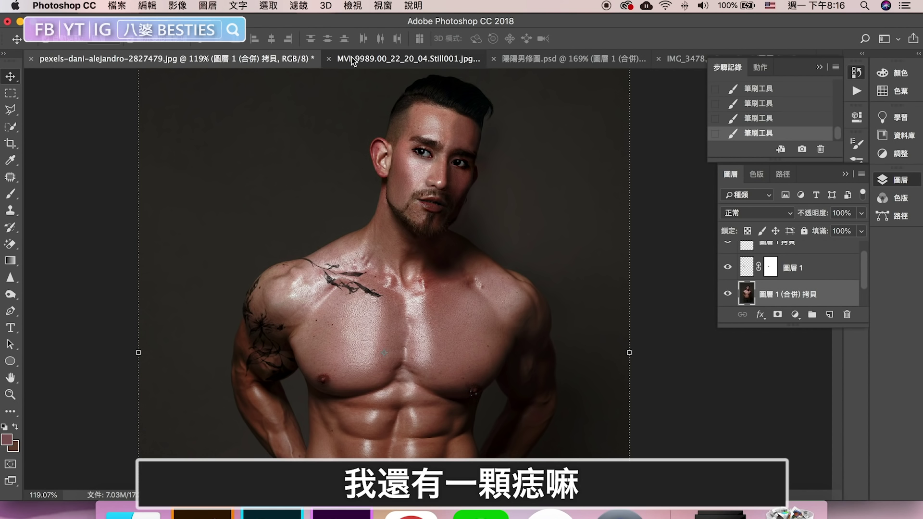
{"action": "left_click", "coordinate": [351, 57]}
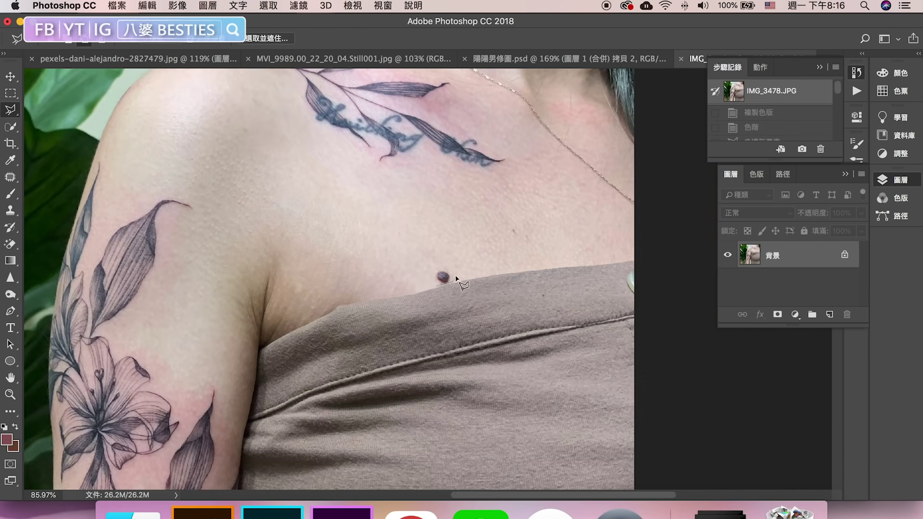
Lasso the mole on the reference photo and paste it onto the man's chest.
{"action": "left_click", "coordinate": [453, 280]}
{"action": "left_click", "coordinate": [452, 265]}
{"action": "left_click", "coordinate": [438, 286]}
{"action": "double_click", "coordinate": [424, 280]}
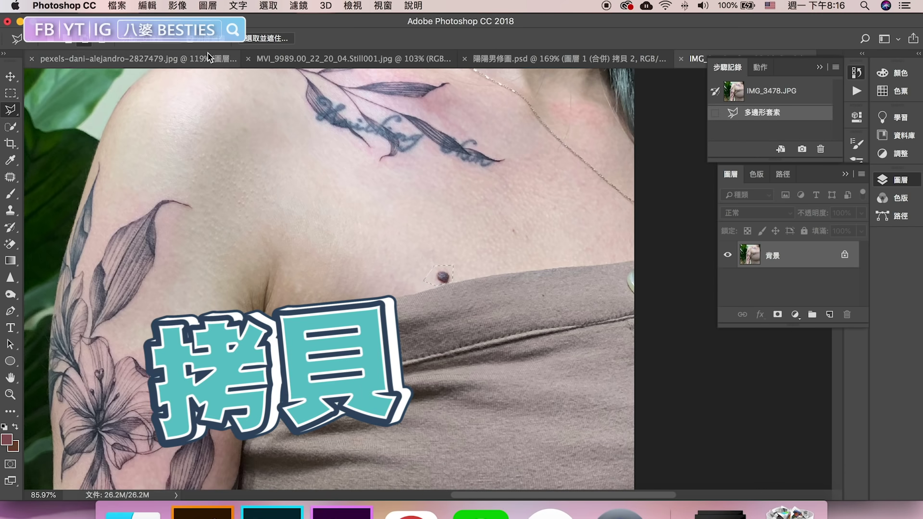
{"action": "left_click", "coordinate": [208, 57]}
{"action": "key", "text": "super+v"}
Resize the mole, mask away its surrounding skin patch, and blend it with Multiply.
{"action": "scroll", "coordinate": [432, 317], "scroll_direction": "up", "scroll_amount": 5}
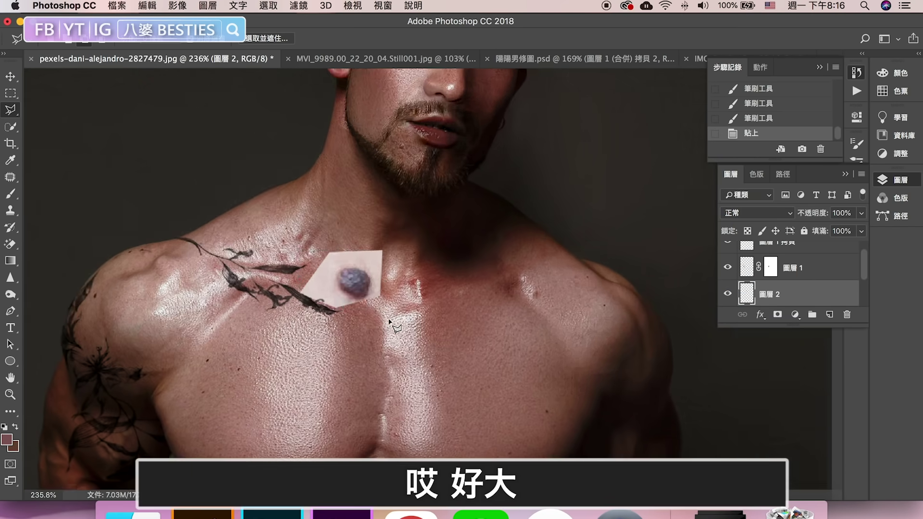
{"action": "key", "text": "super+t"}
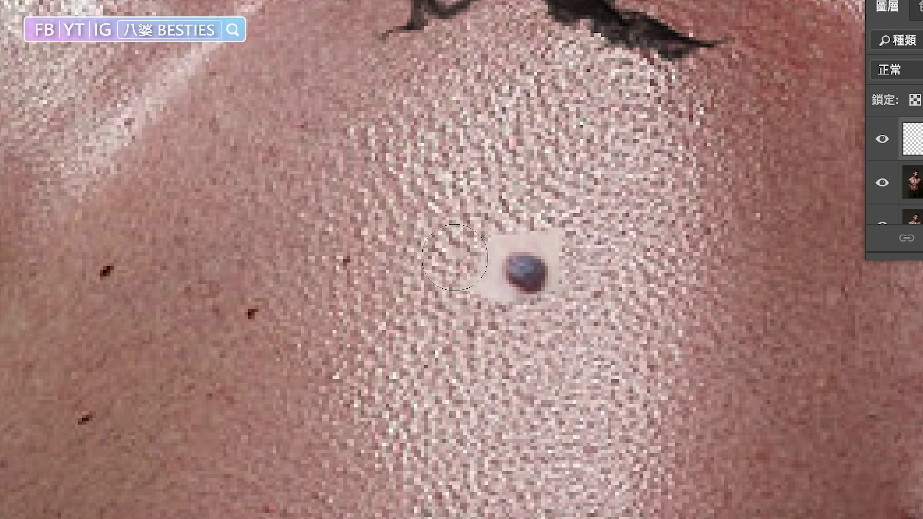
{"action": "left_click_drag", "start_coordinate": [466, 278], "coordinate": [492, 312]}
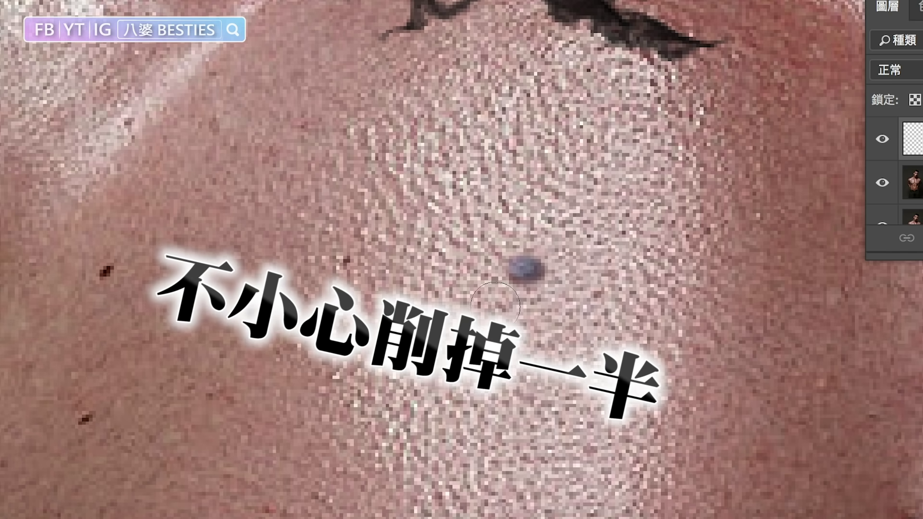
{"action": "left_click_drag", "start_coordinate": [549, 306], "coordinate": [500, 269]}
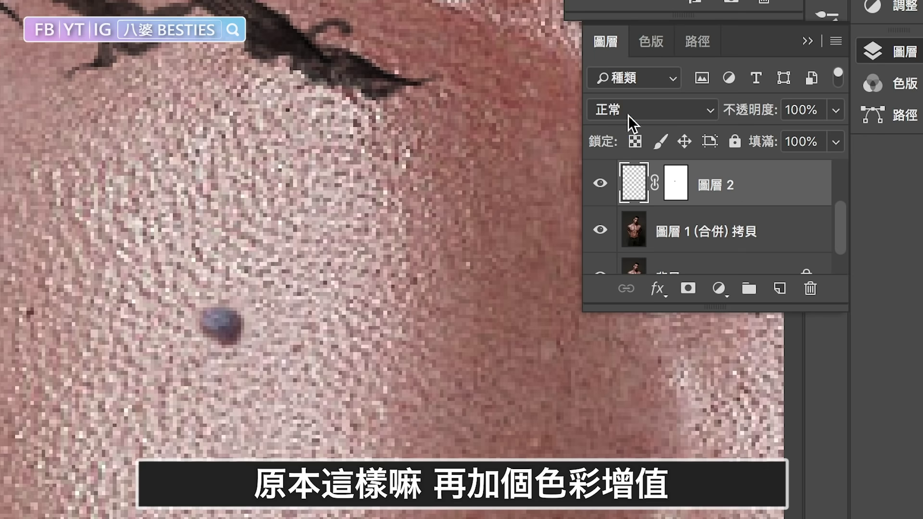
{"action": "left_click", "coordinate": [741, 217]}
{"action": "left_click", "coordinate": [633, 180]}
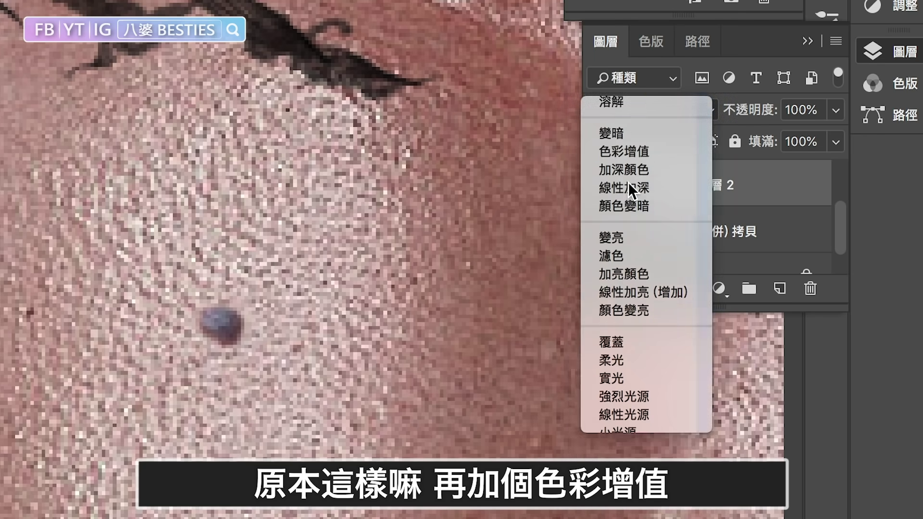
{"action": "scroll", "coordinate": [327, 352], "scroll_direction": "down", "scroll_amount": 5}
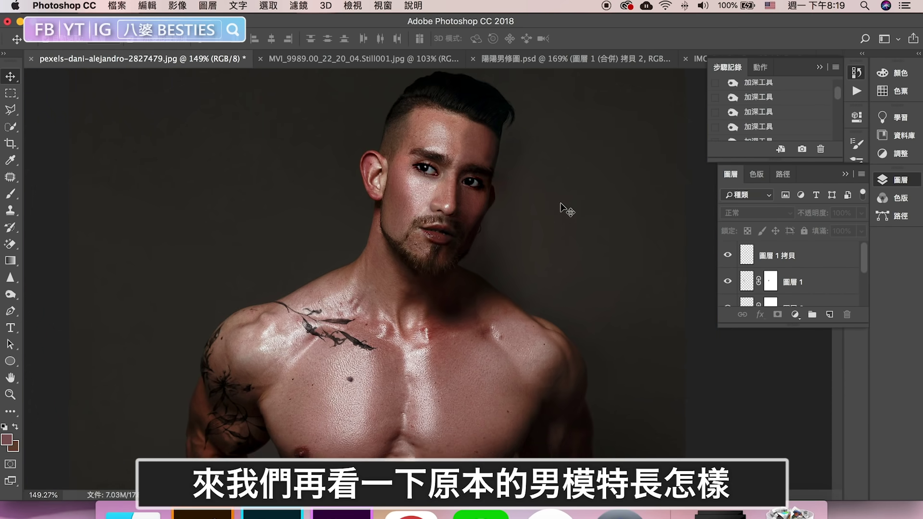
{"action": "scroll", "coordinate": [563, 208], "scroll_direction": "down", "scroll_amount": 3}
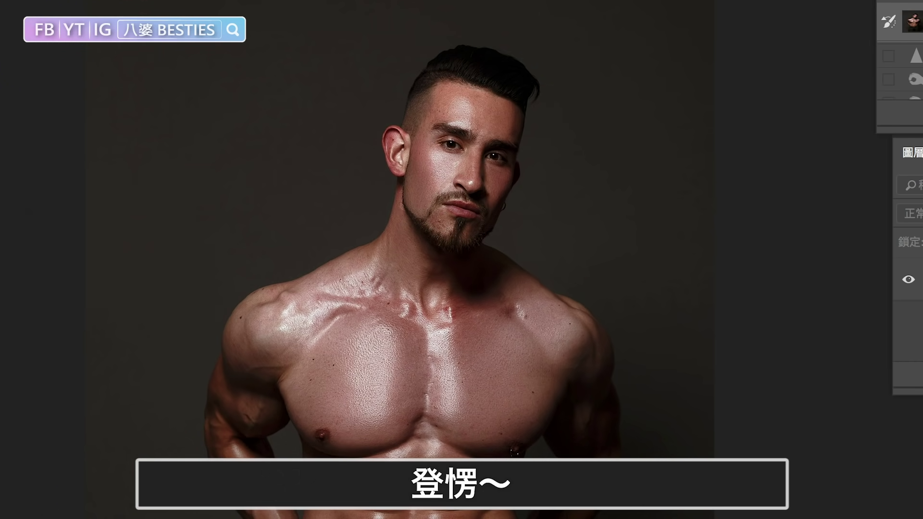